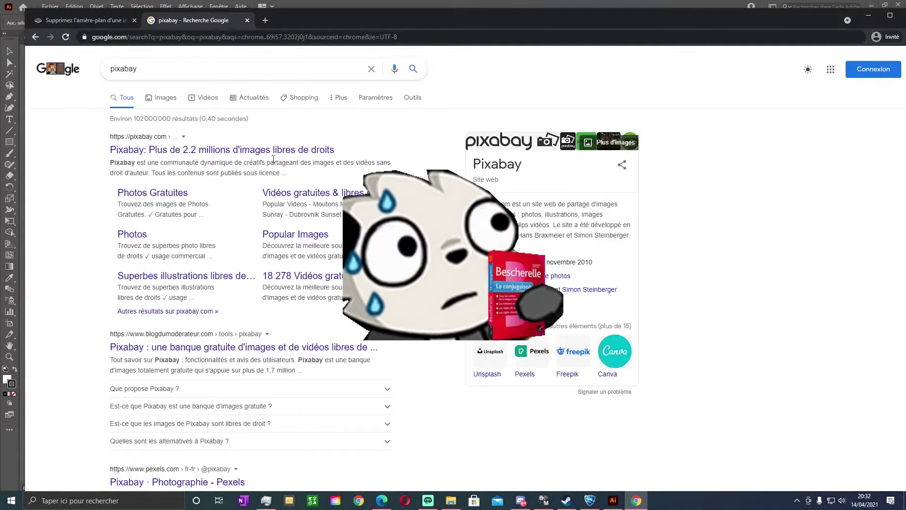
Open the Pixabay site from the search results and search its photos for "personnage".
left_click(273, 150)
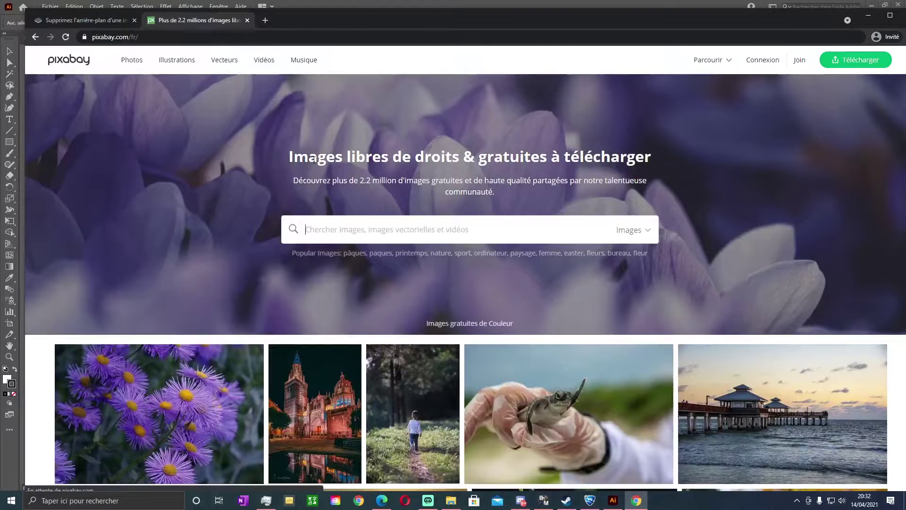
scroll(403, 308, "down", 4)
left_click(550, 269)
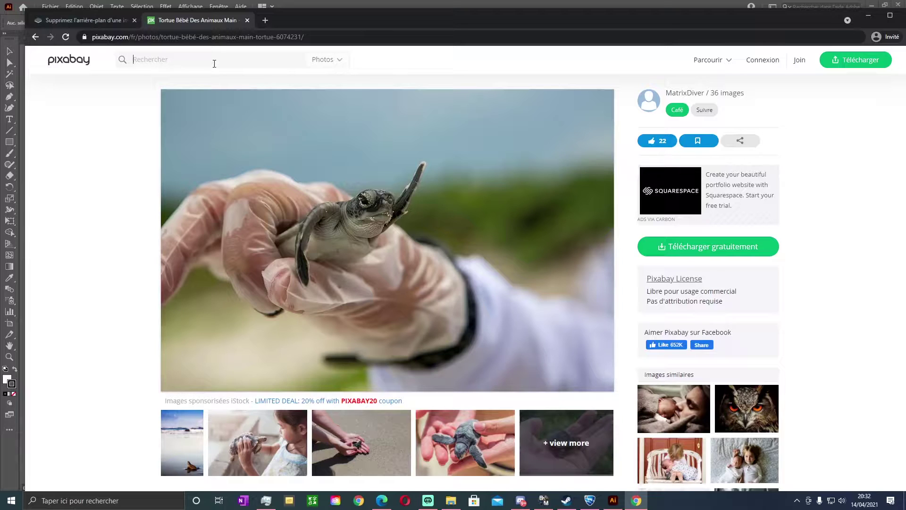
type("personnage")
key("Return")
Browse the "personnage" photo results and open the Fille Cuba Personnage photo of the girl in red feathers.
scroll(271, 199, "down", 6)
scroll(312, 159, "down", 2)
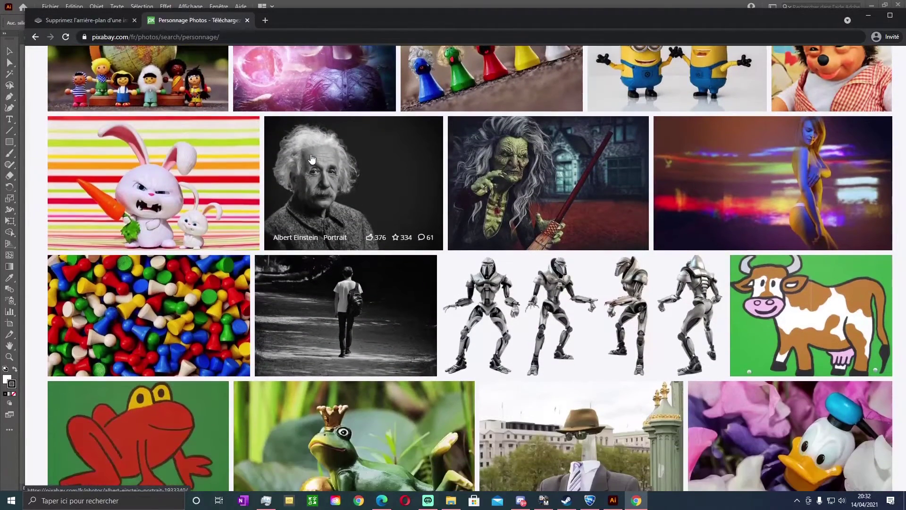
scroll(351, 202, "down", 3)
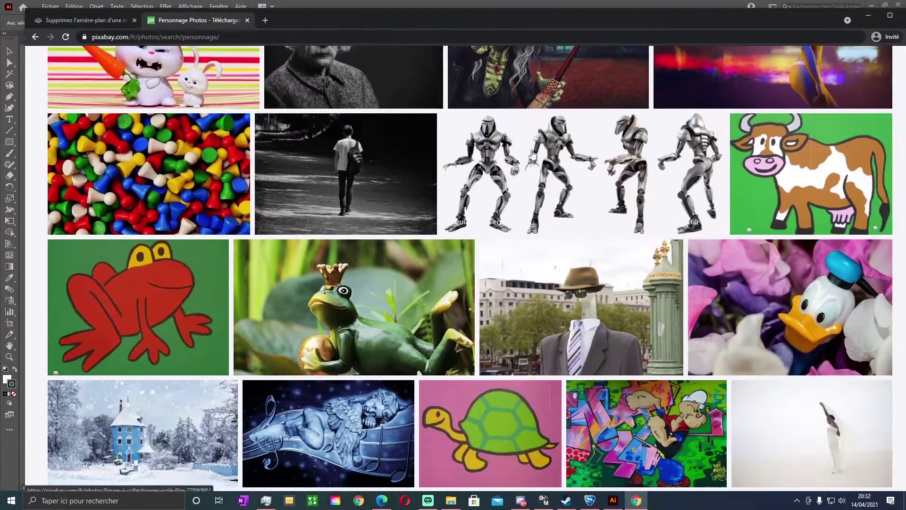
scroll(373, 159, "down", 7)
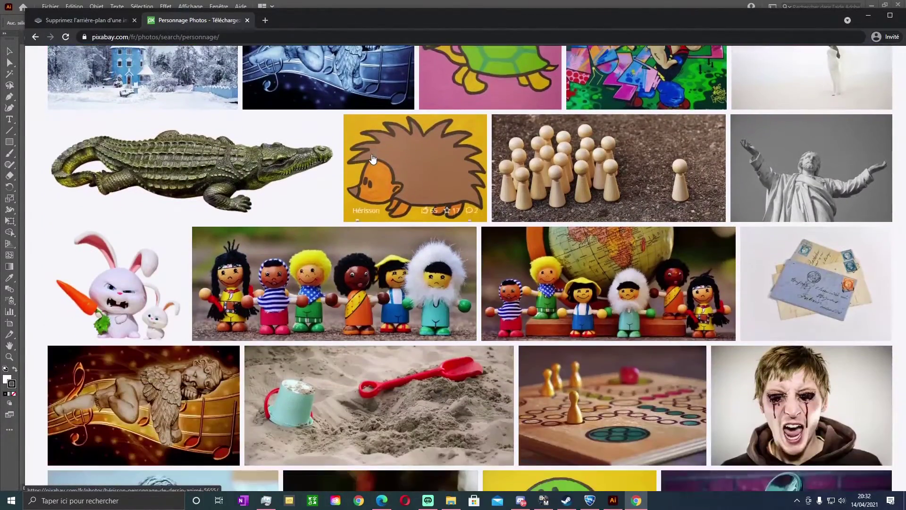
scroll(373, 159, "down", 5)
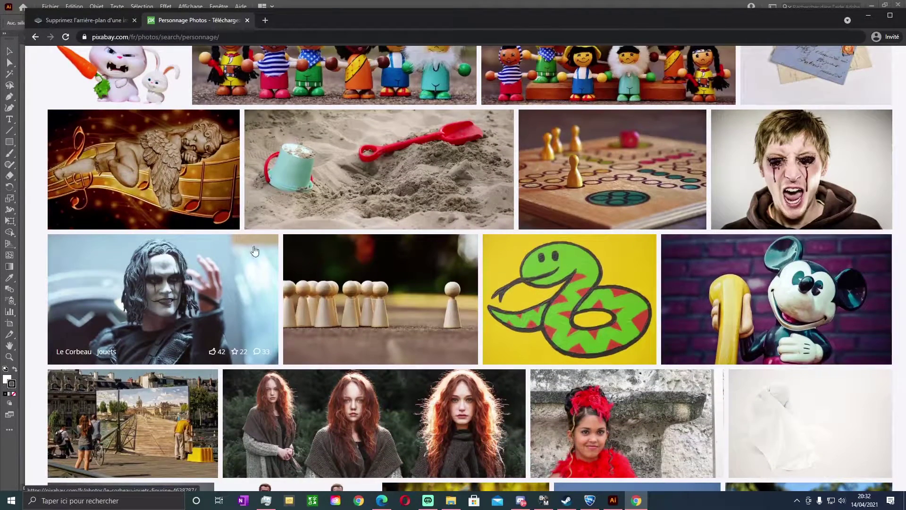
scroll(434, 243, "down", 4)
scroll(395, 323, "down", 4)
scroll(388, 308, "up", 3)
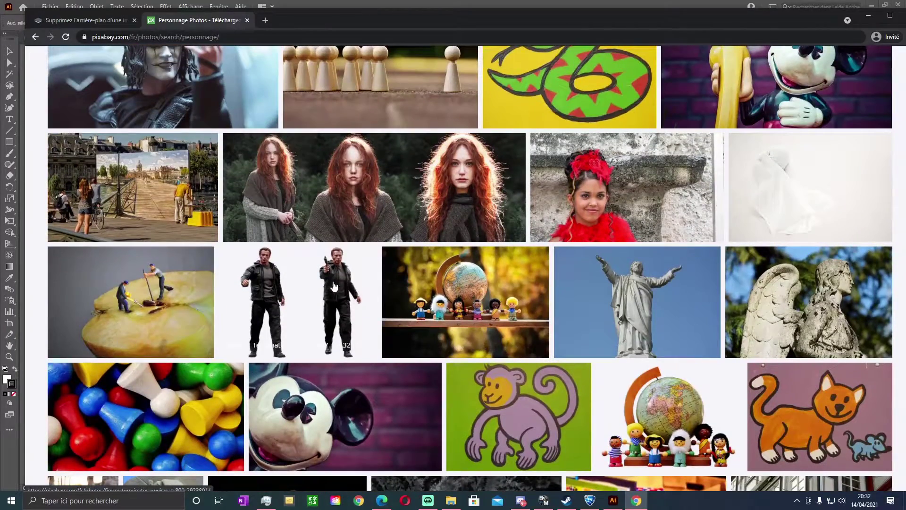
scroll(549, 237, "down", 1)
scroll(549, 237, "down", 2)
left_click(627, 106)
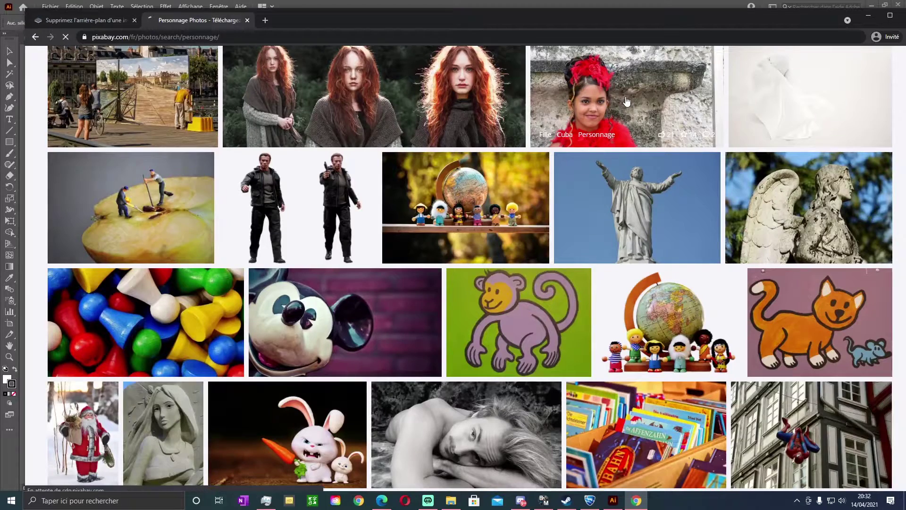
Download the photo as a 1920×1080 JPG, solving the robot check that precedes the download.
left_click(723, 246)
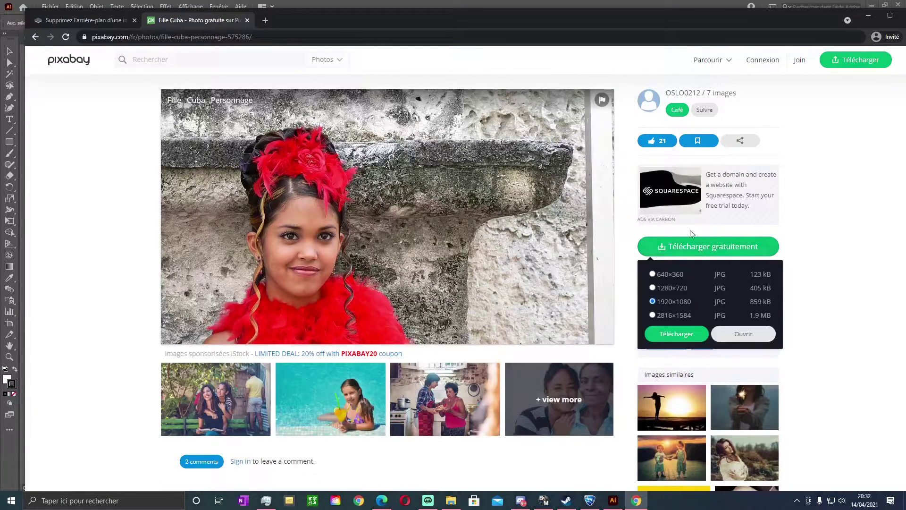
left_click(682, 335)
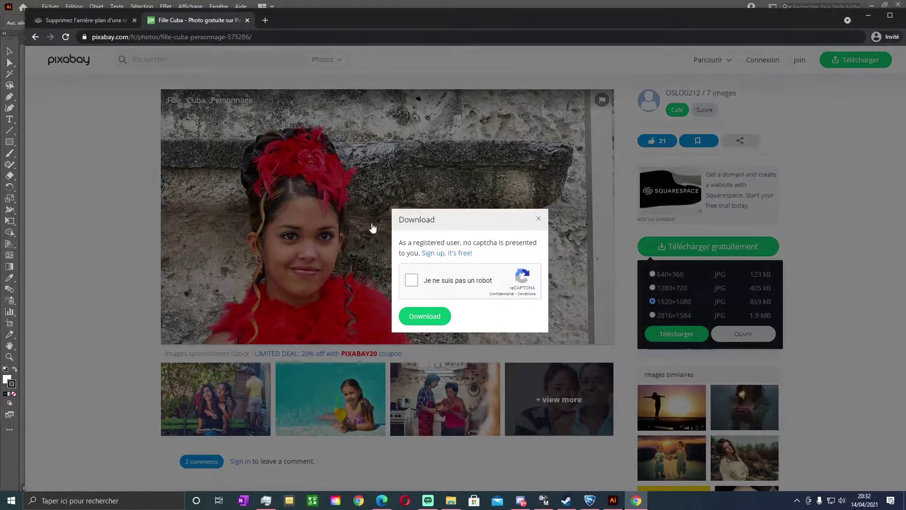
left_click(415, 284)
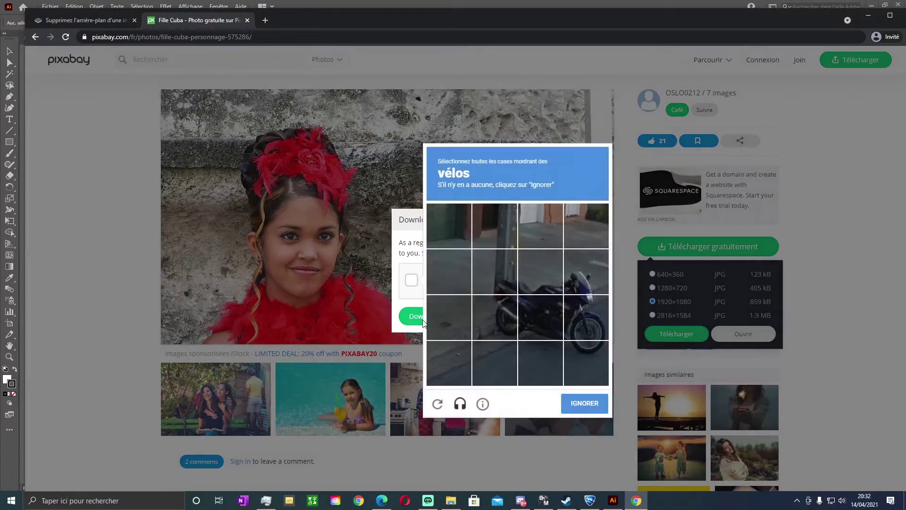
left_click(585, 403)
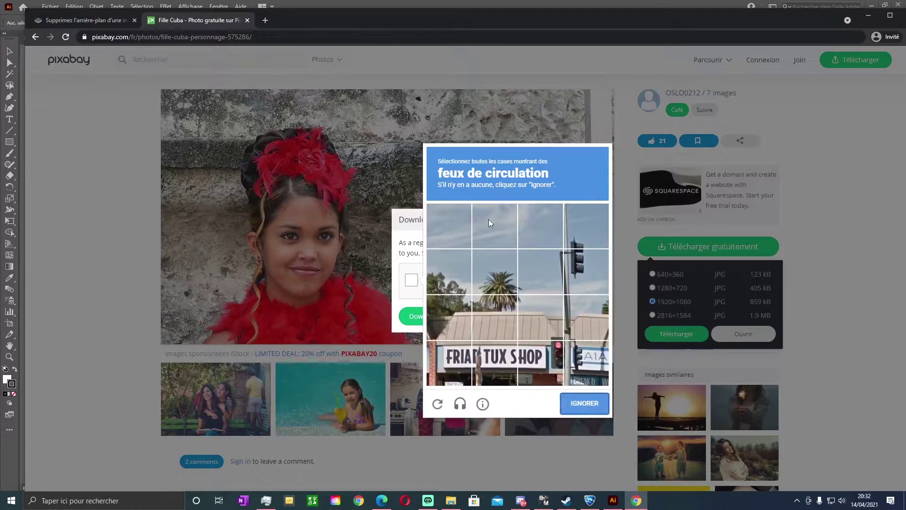
left_click(586, 279)
left_click(585, 230)
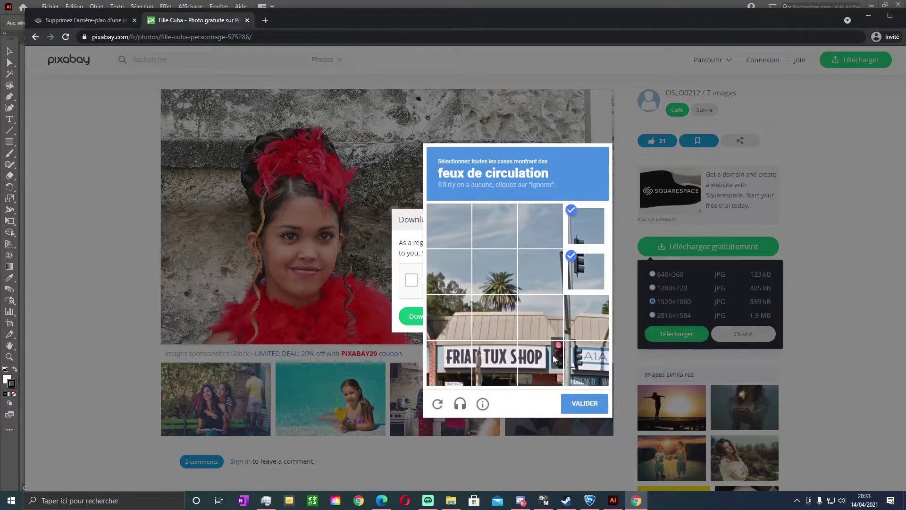
left_click(543, 362)
left_click(587, 367)
left_click(584, 405)
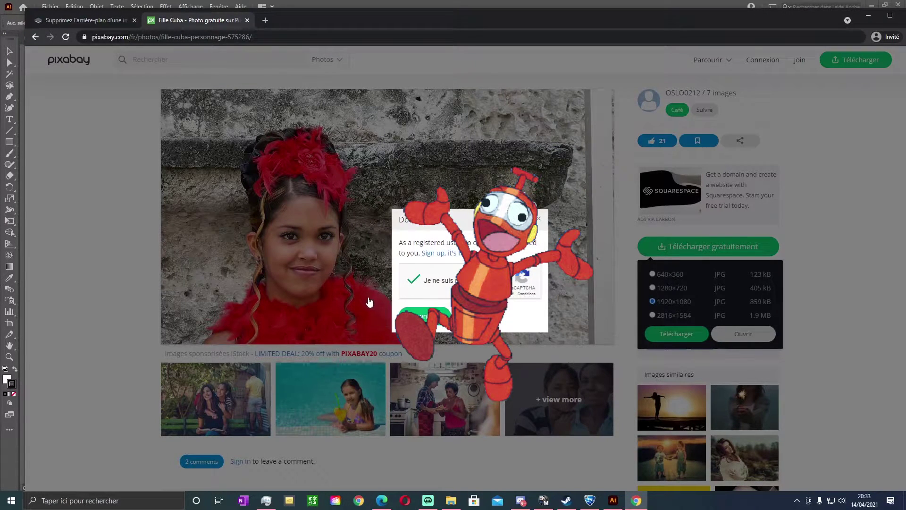
left_click(422, 315)
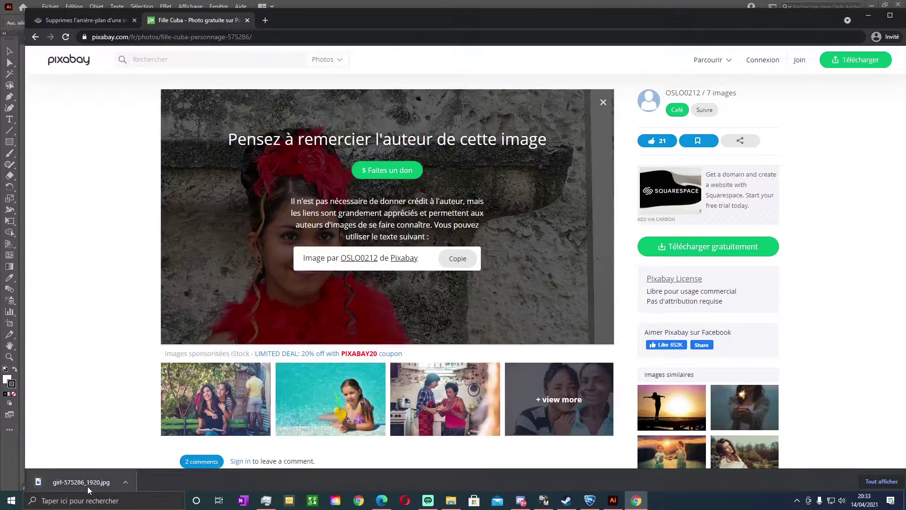
Upload girl-575286_1920.jpg to remove.bg and download the standard-size image with its background removed.
left_click_drag(89, 485, 327, 217)
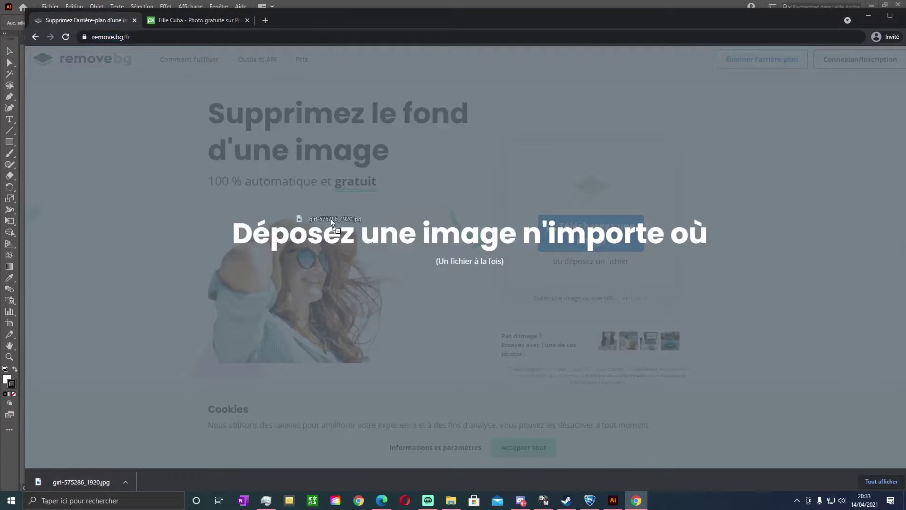
left_click_drag(457, 271, 483, 274)
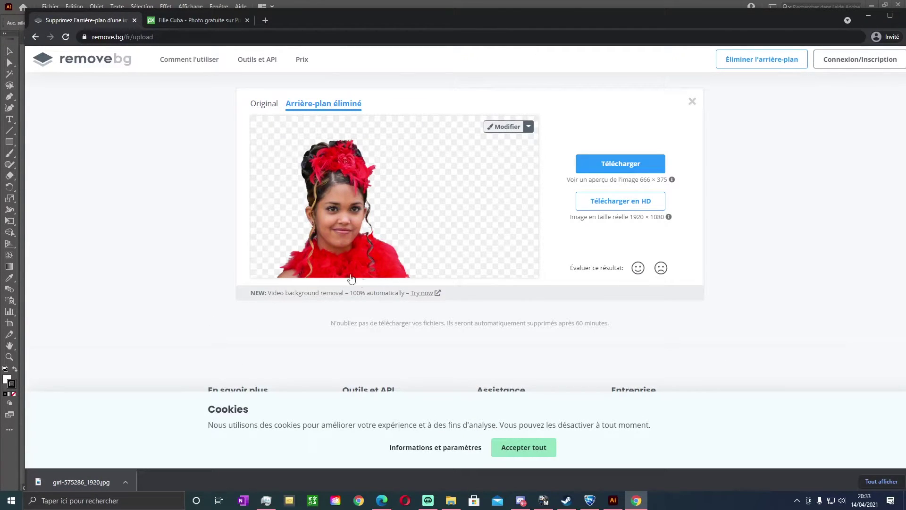
left_click(637, 163)
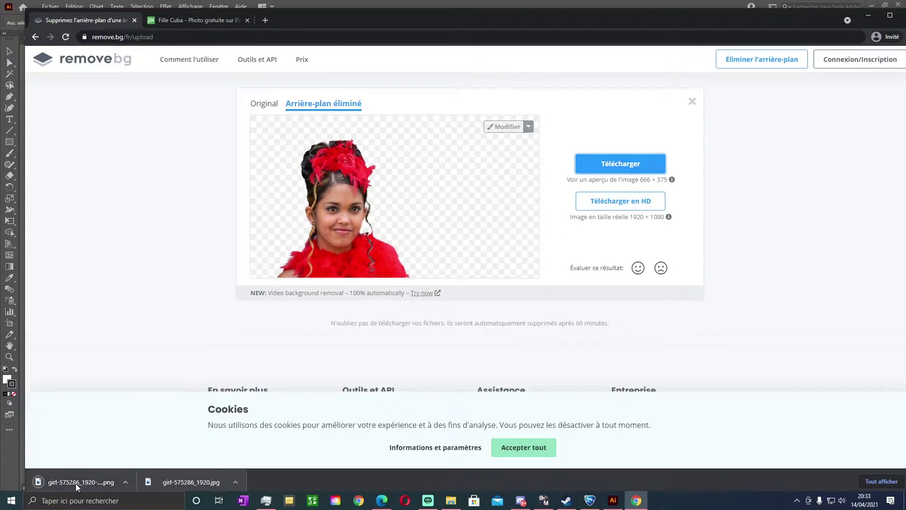
Place the downloaded background-free PNG in the untitled Illustrator document and enlarge it to about 1127 × 634 px.
left_click_drag(72, 480, 431, 205)
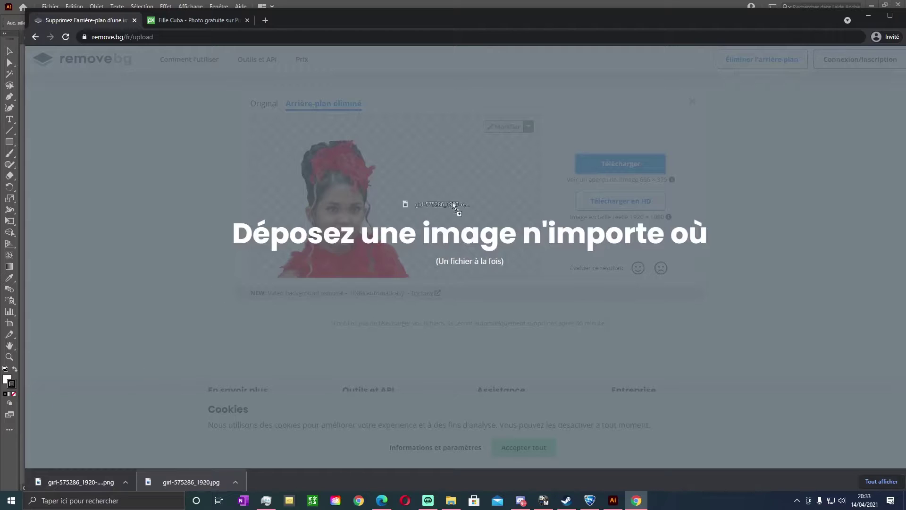
left_click_drag(608, 421, 453, 293)
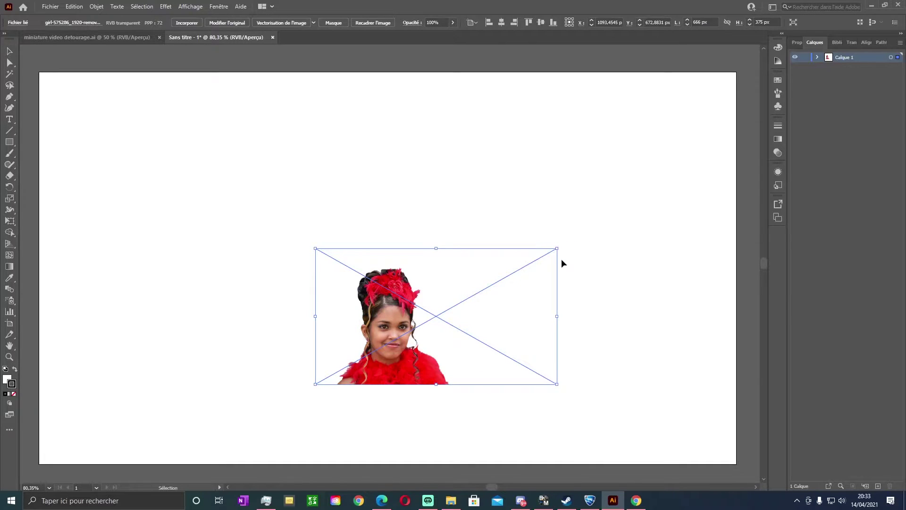
left_click_drag(557, 248, 725, 285)
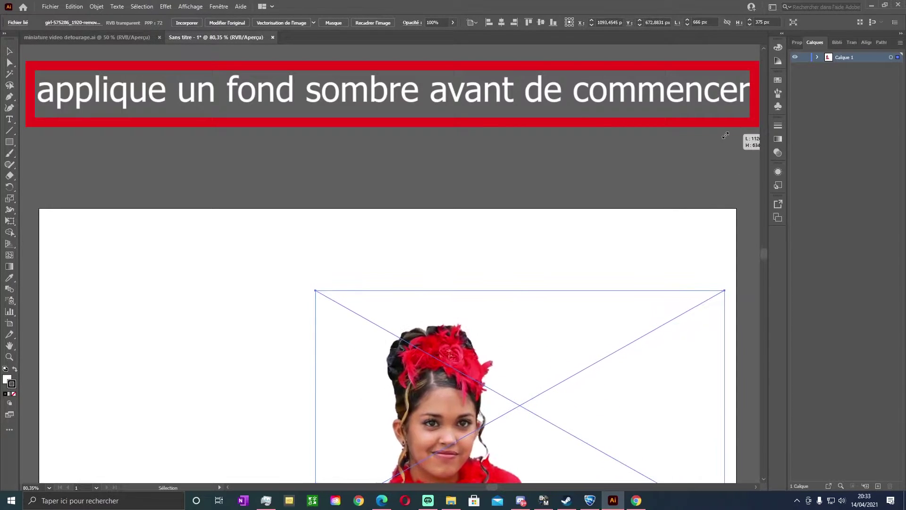
scroll(559, 233, "down", 2)
scroll(559, 233, "down", 3)
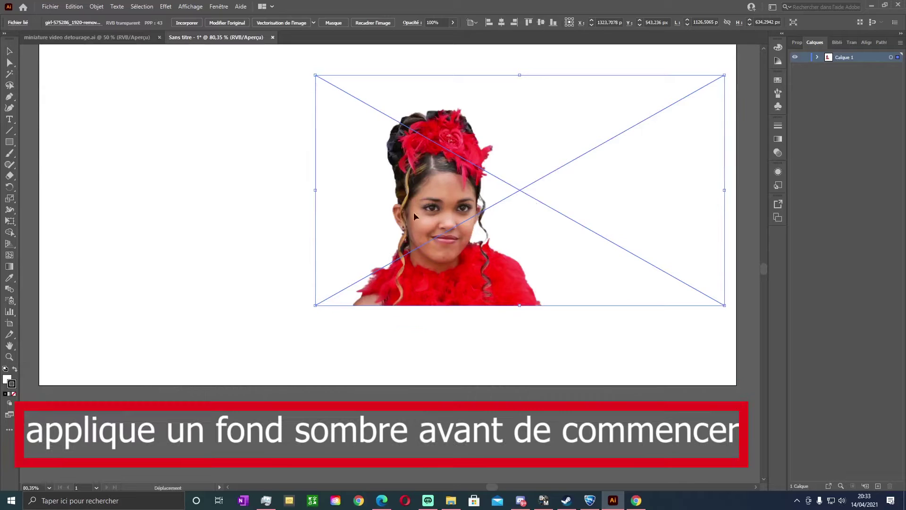
Enlarge the placed portrait to about 1363 × 767 px and position it in the lower middle of the artboard.
left_click_drag(444, 208, 312, 222)
left_click_drag(592, 89, 677, 105)
scroll(456, 223, "down", 4)
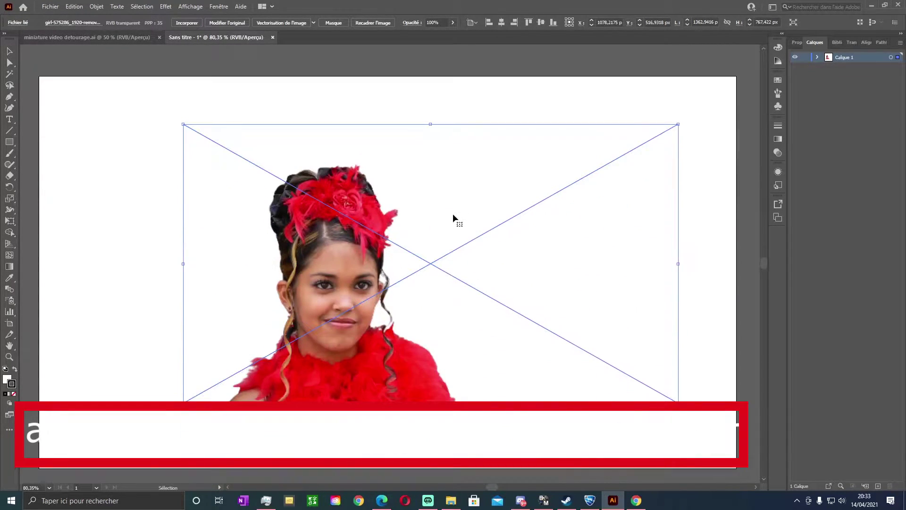
left_click_drag(343, 229, 363, 271)
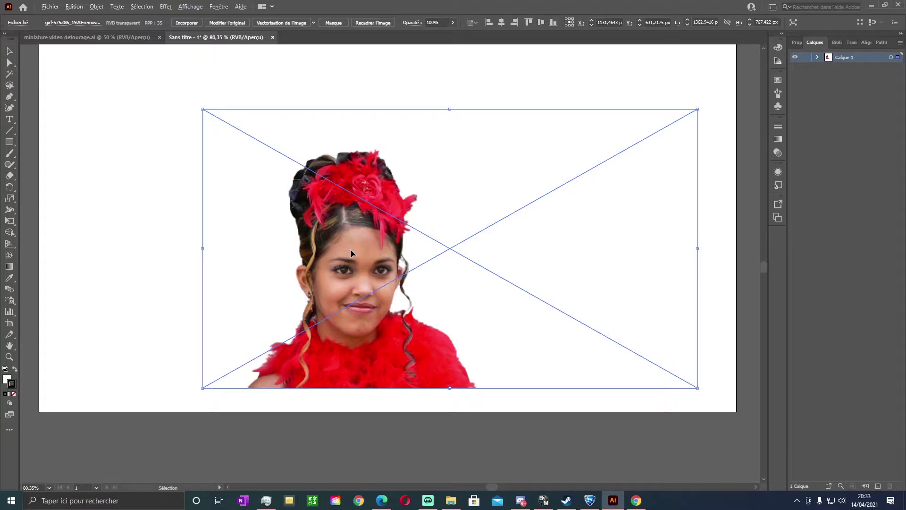
Duplicate the portrait and move the copy outside the artboard, above its upper-left corner.
left_click_drag(348, 247, 100, 10)
scroll(279, 219, "up", 4)
scroll(331, 236, "down", 2)
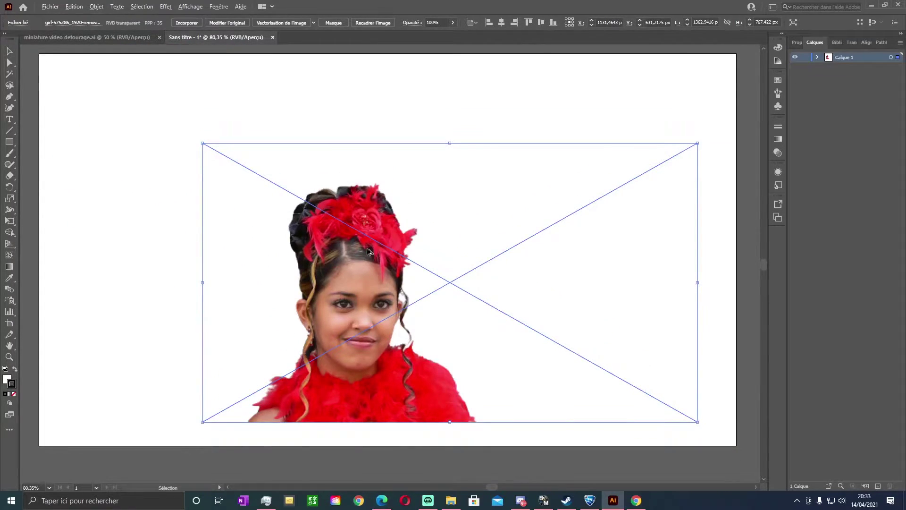
left_click_drag(369, 250, 136, 151)
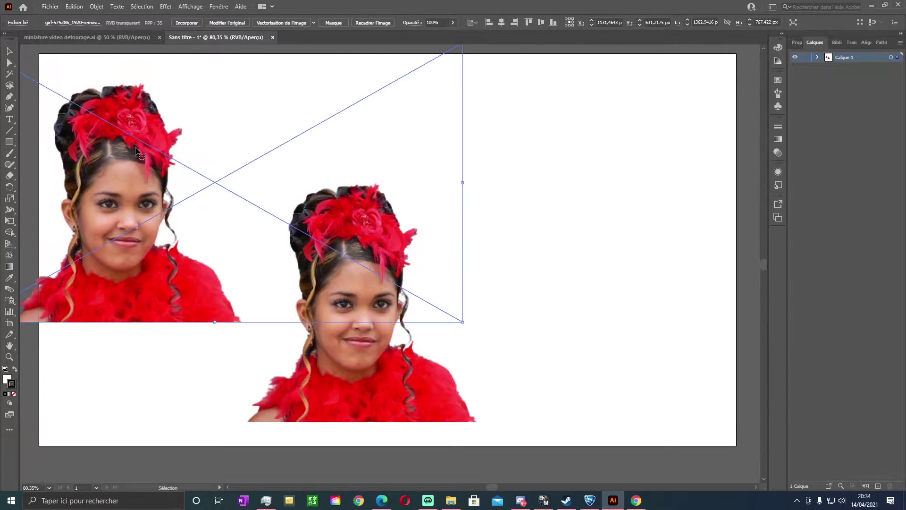
scroll(346, 265, "up", 4)
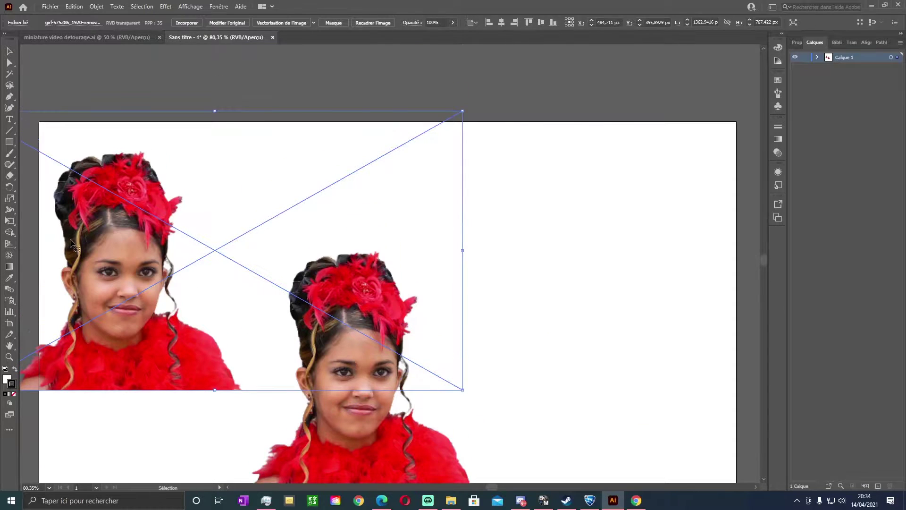
left_click_drag(99, 285, 103, 58)
Trace the original portrait on the artboard with the Photo haute fidélité preset and expand the result into vector shapes.
left_click(553, 243)
scroll(536, 259, "down", 3)
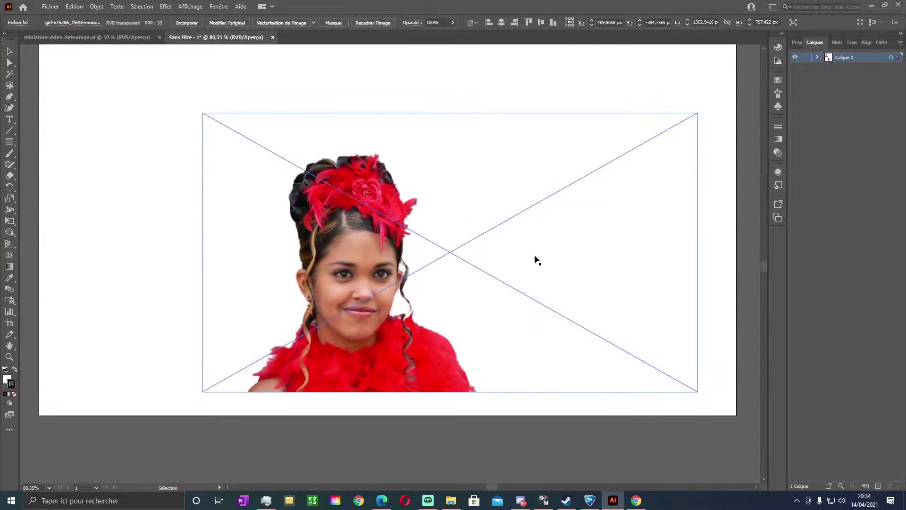
scroll(347, 245, "up", 3)
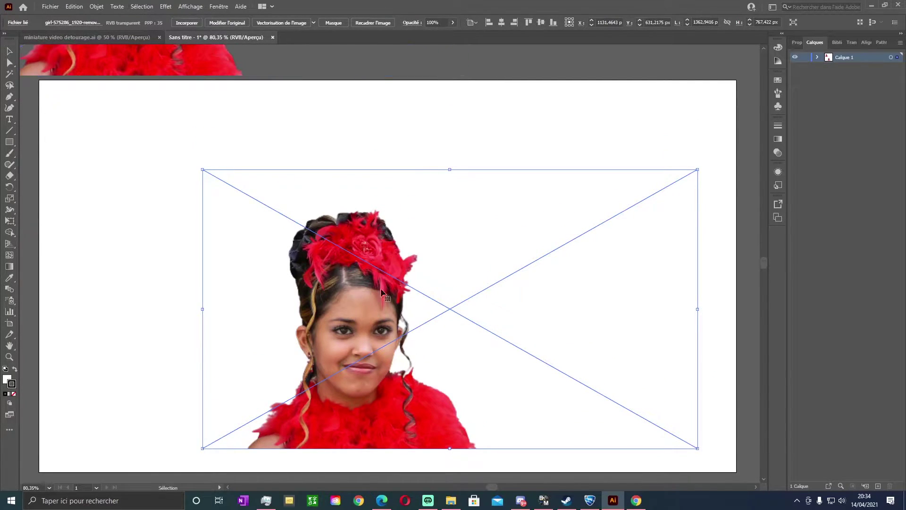
scroll(356, 275, "down", 3)
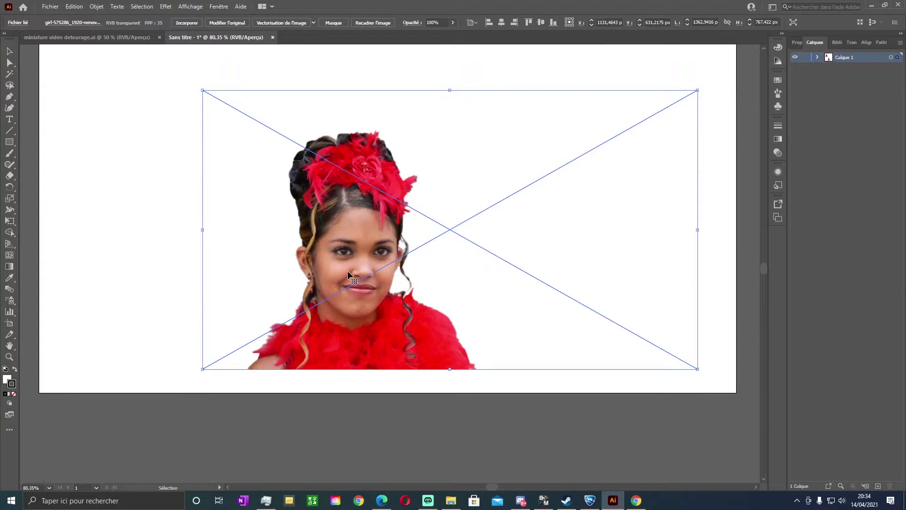
left_click(772, 8)
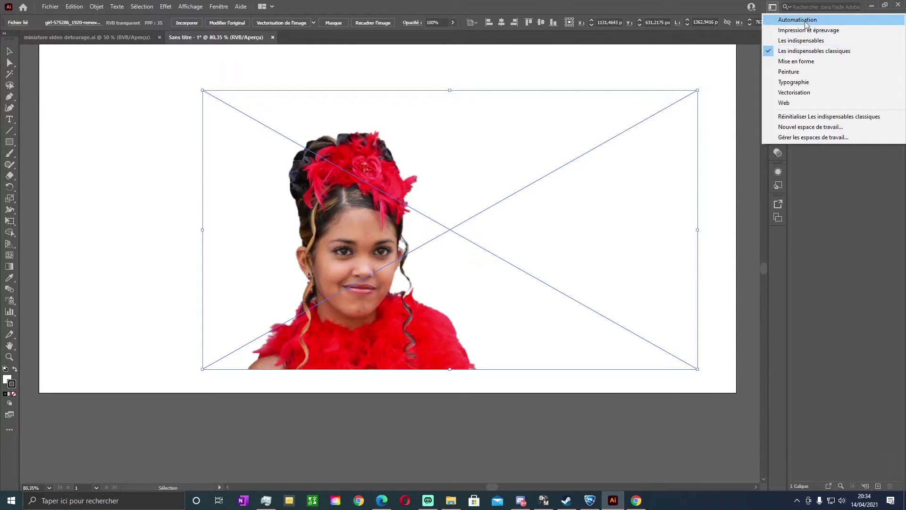
left_click(324, 9)
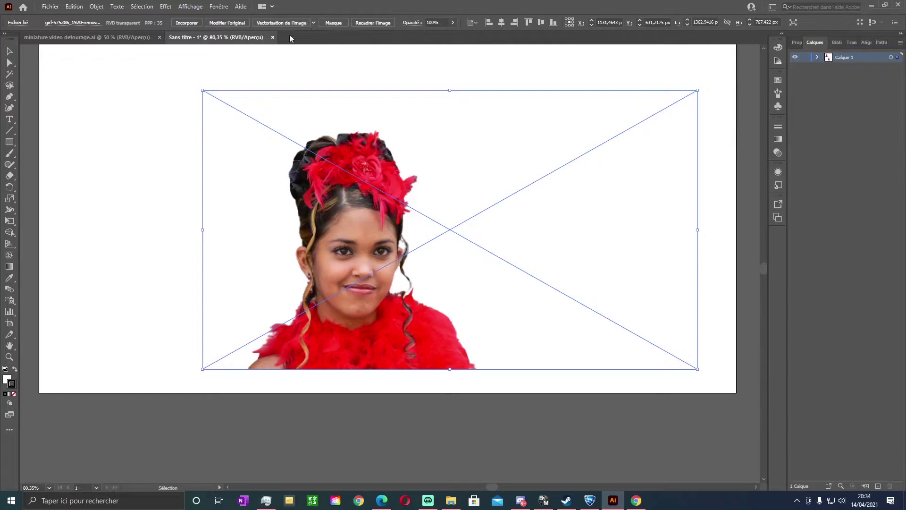
left_click(314, 23)
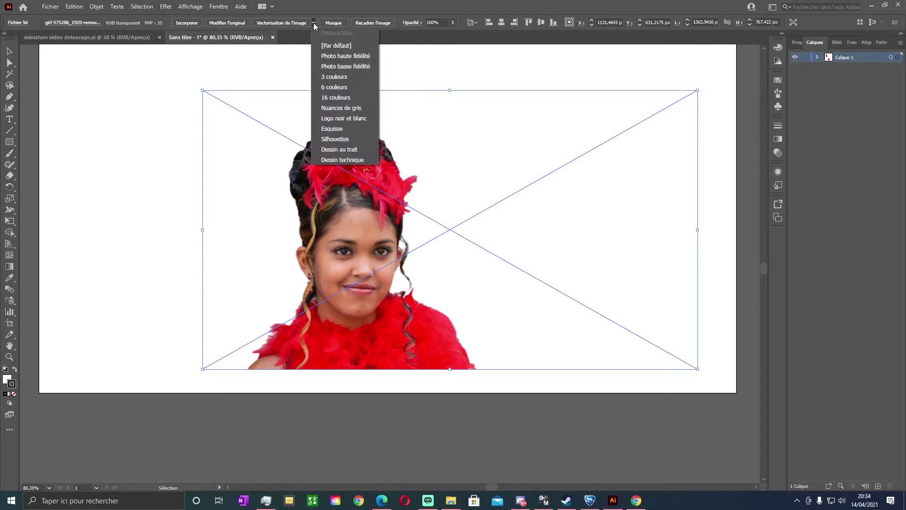
left_click(333, 55)
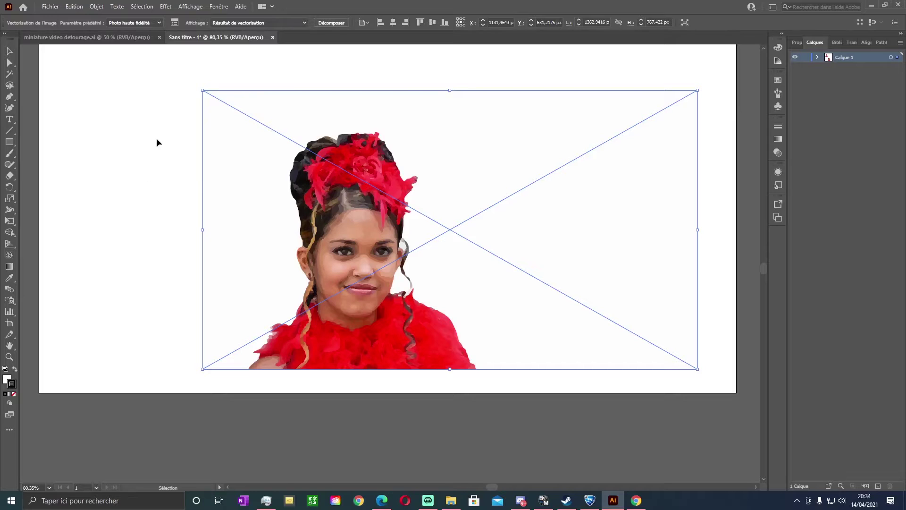
left_click(332, 25)
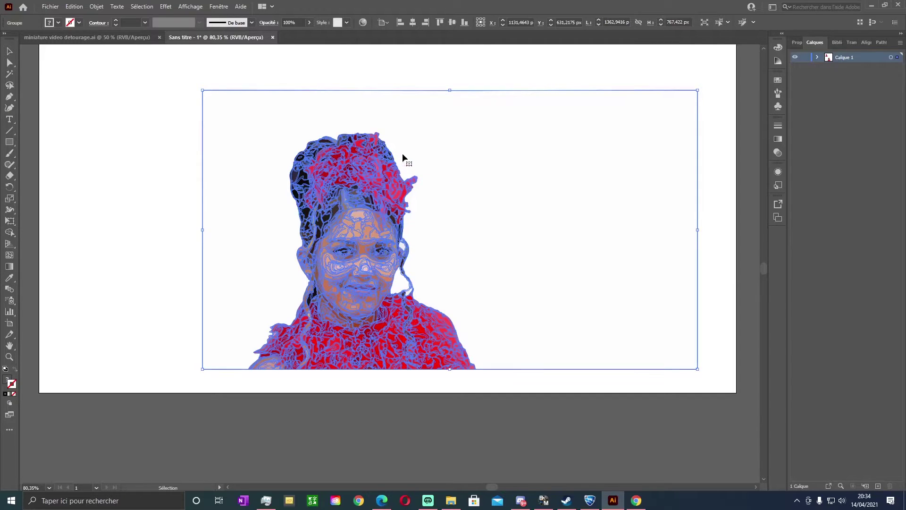
Ungroup the traced artwork and delete the large white background shape around the portrait.
right_click(404, 187)
left_click(453, 263)
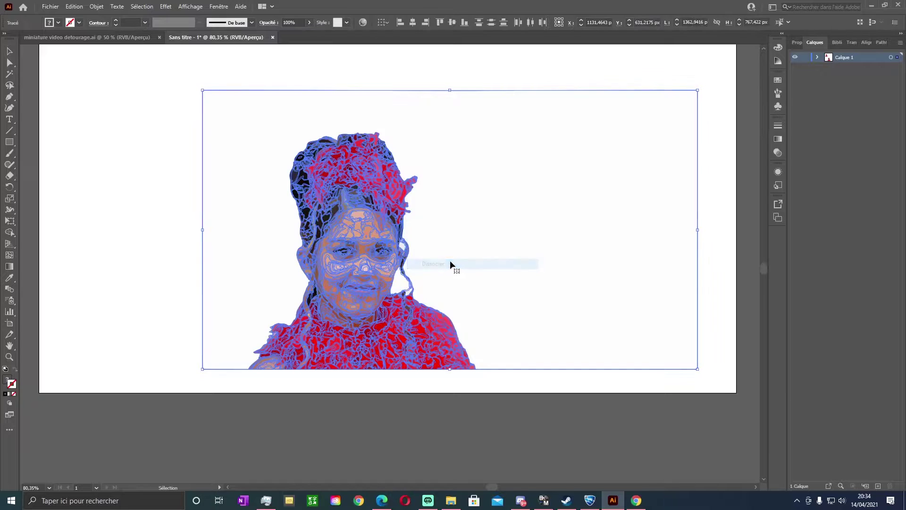
left_click(379, 64)
left_click(568, 122)
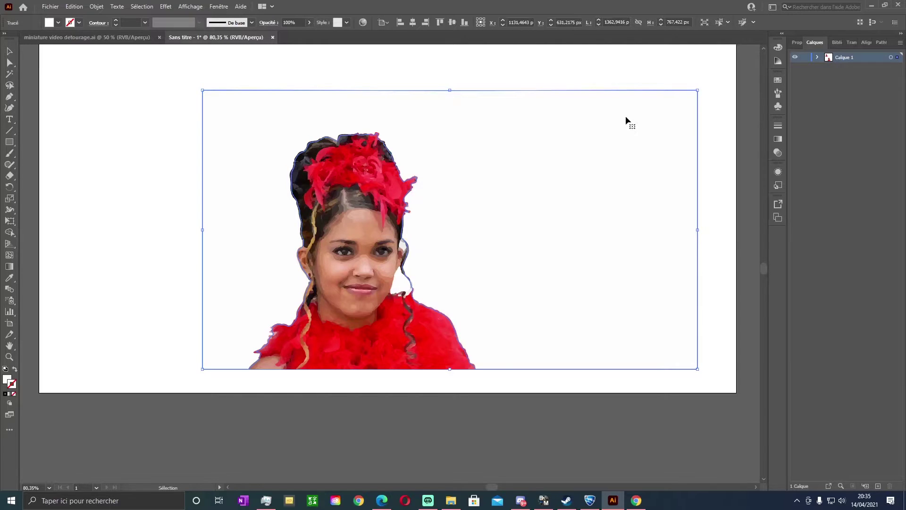
key("Delete")
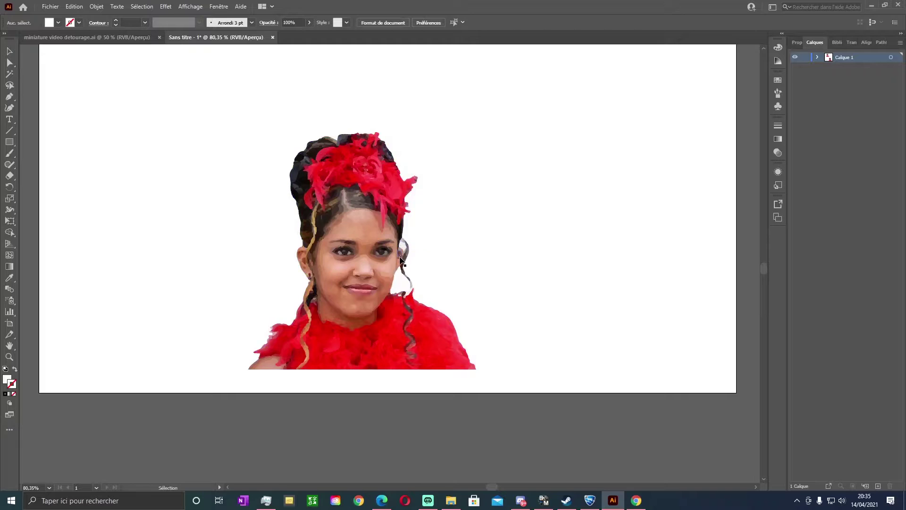
Delete the two small white background shapes enclosed by the loose hair strand beside the neck and ear.
left_click(398, 282)
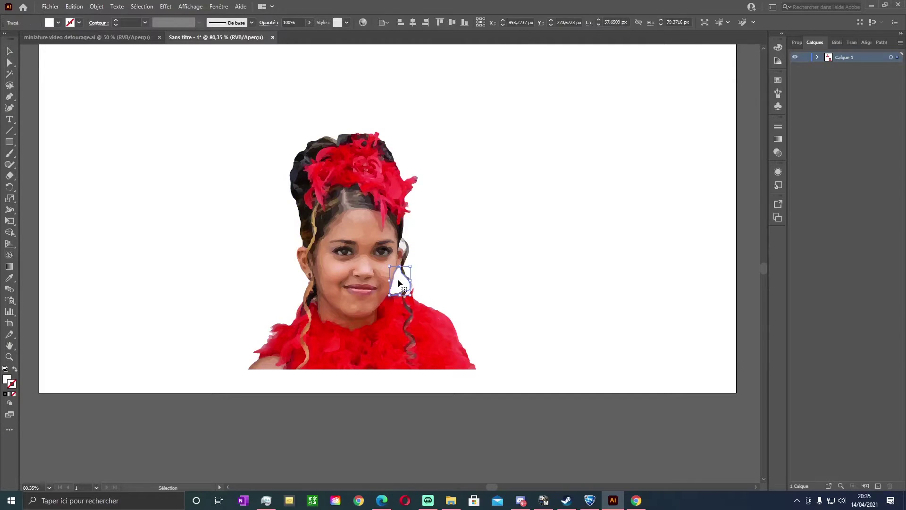
key("Delete")
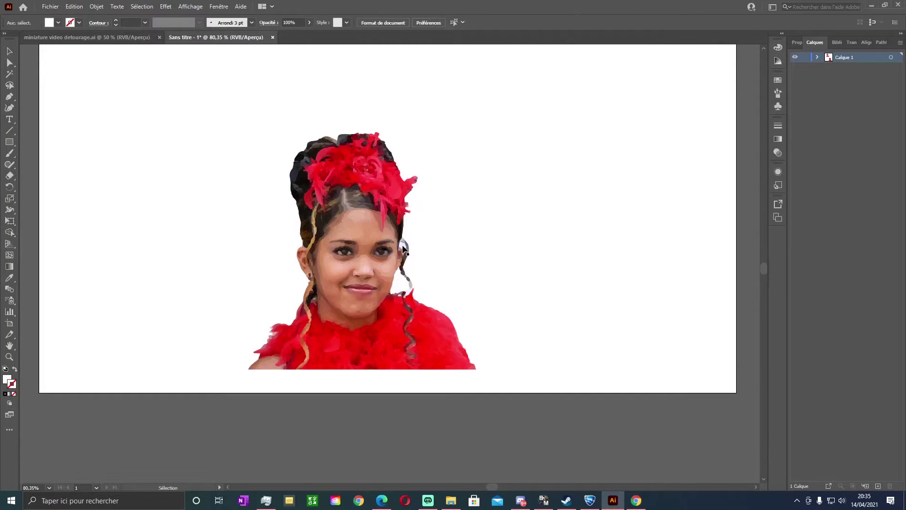
left_click(404, 248)
key("Delete")
Select all the portrait's vector shapes and unite them into a single silhouette with Pathfinder.
left_click_drag(565, 125, 169, 401)
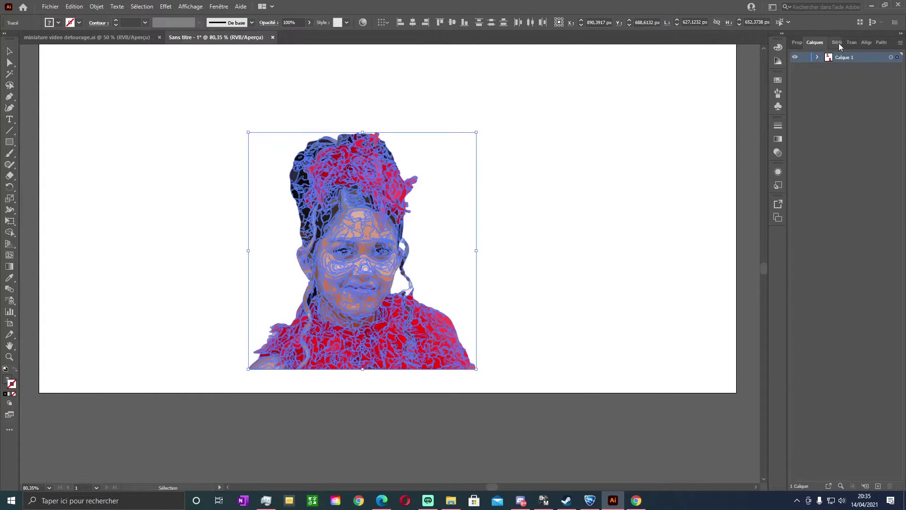
left_click(881, 42)
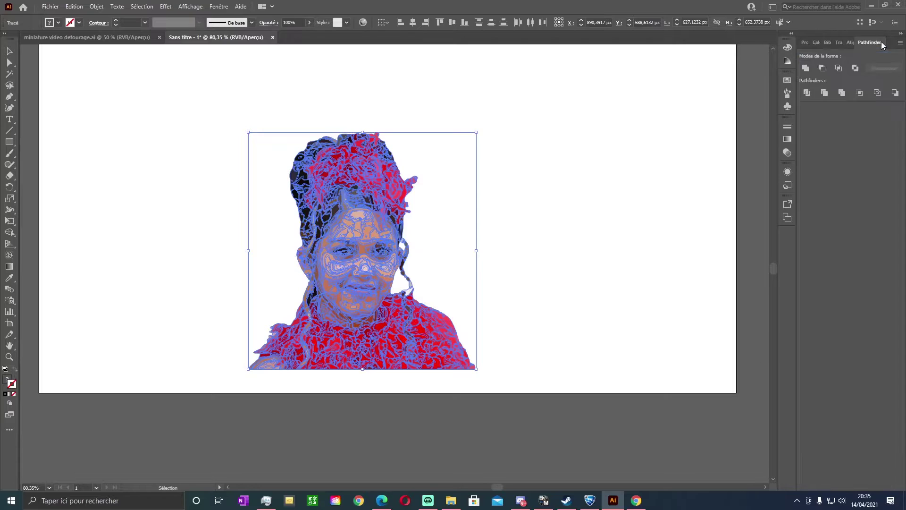
left_click(806, 67)
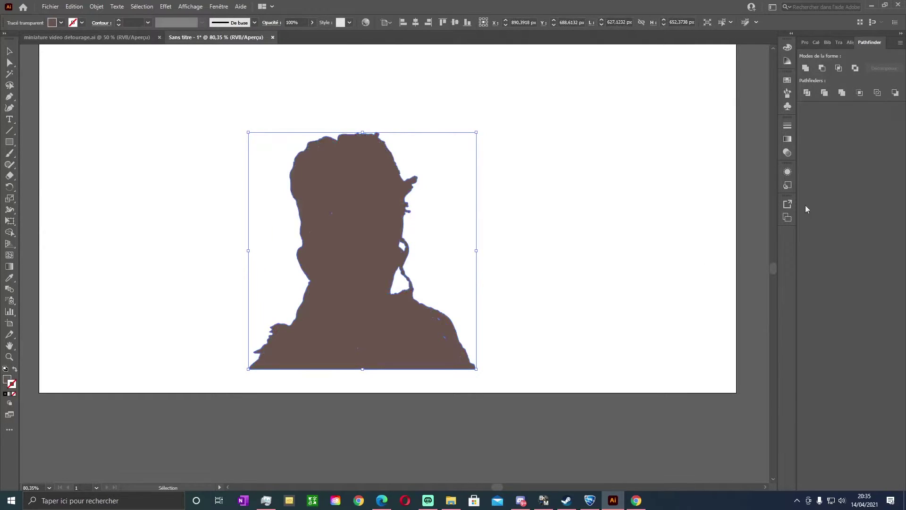
left_click(219, 7)
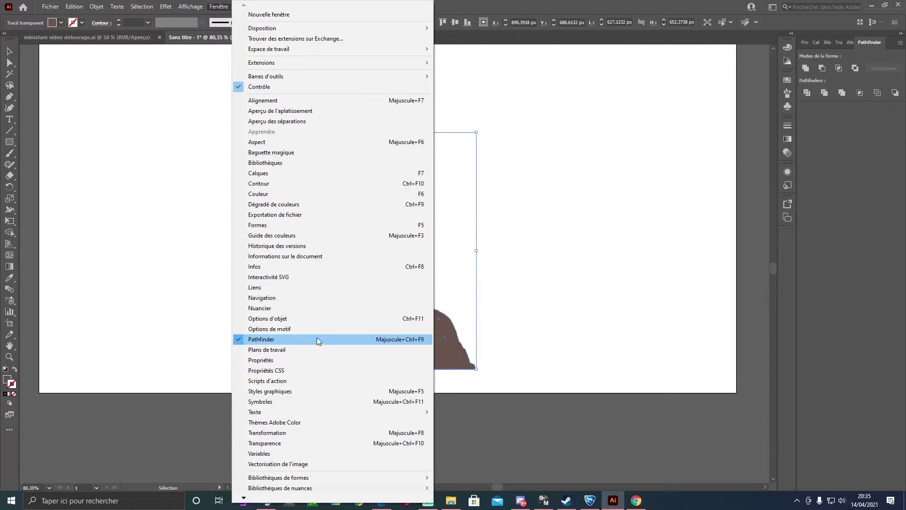
left_click(590, 165)
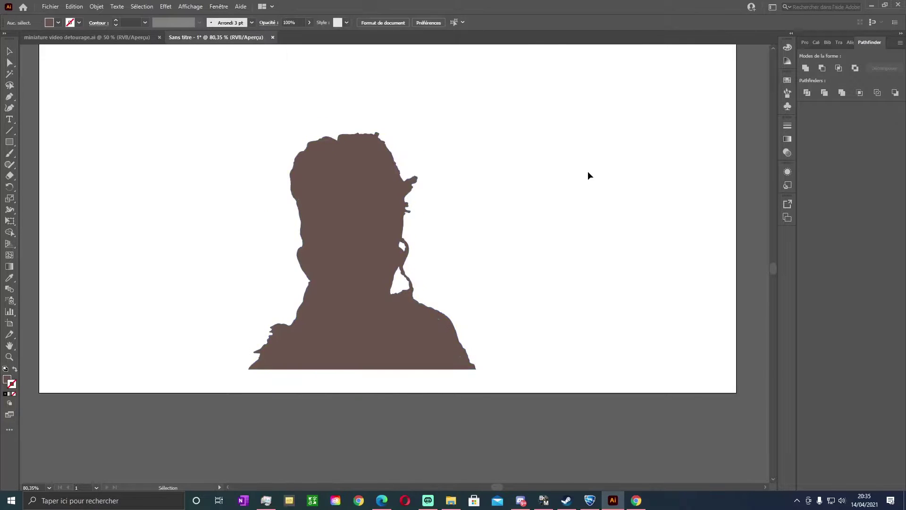
Move the brown silhouette slightly up and right, and place the copied photo directly over it so their outlines match.
left_click(324, 200)
left_click_drag(381, 245, 404, 200)
left_click_drag(377, 235, 396, 178)
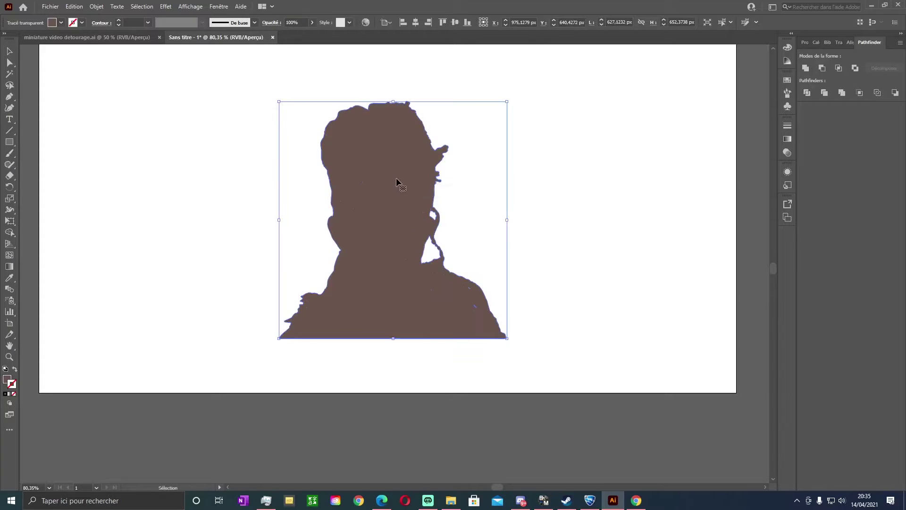
scroll(457, 196, "up", 5)
left_click_drag(189, 75, 460, 419)
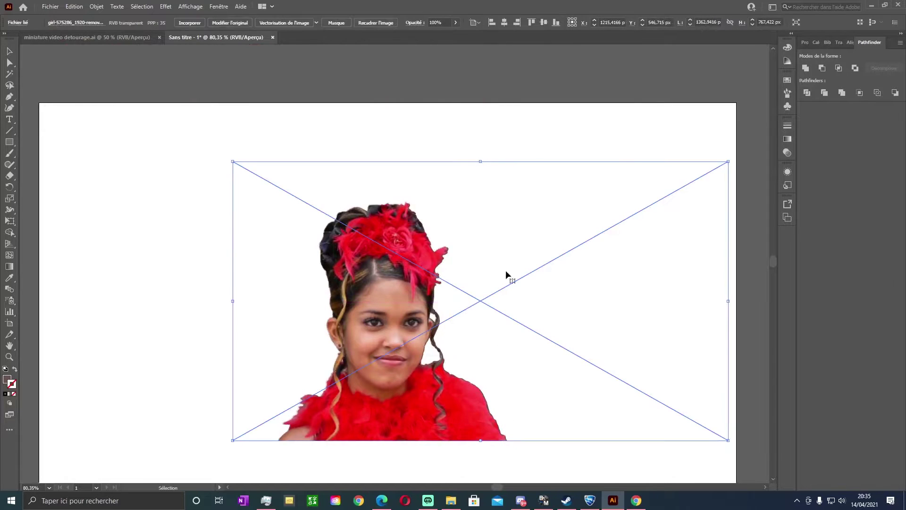
left_click(524, 132)
left_click(558, 247)
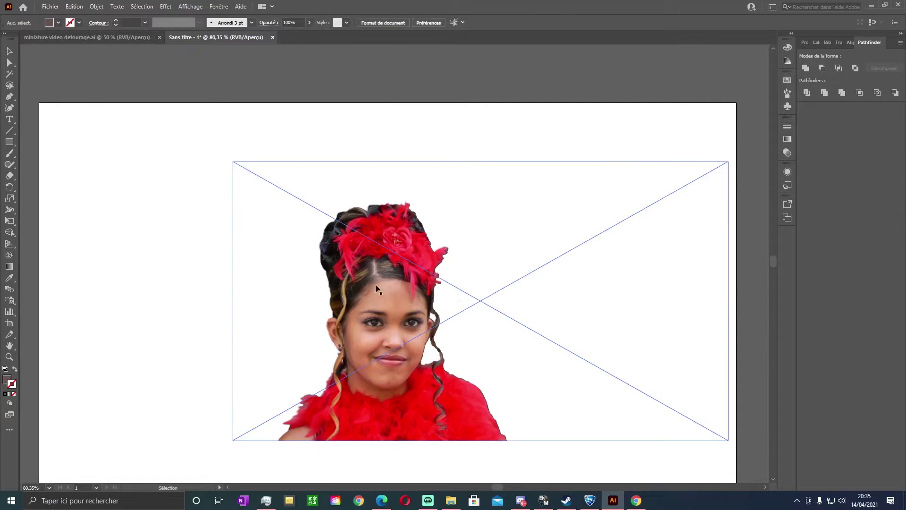
Expand Calque 1 and lock the linked photo in it.
left_click(804, 42)
left_click(822, 41)
left_click(818, 57)
left_click(805, 67)
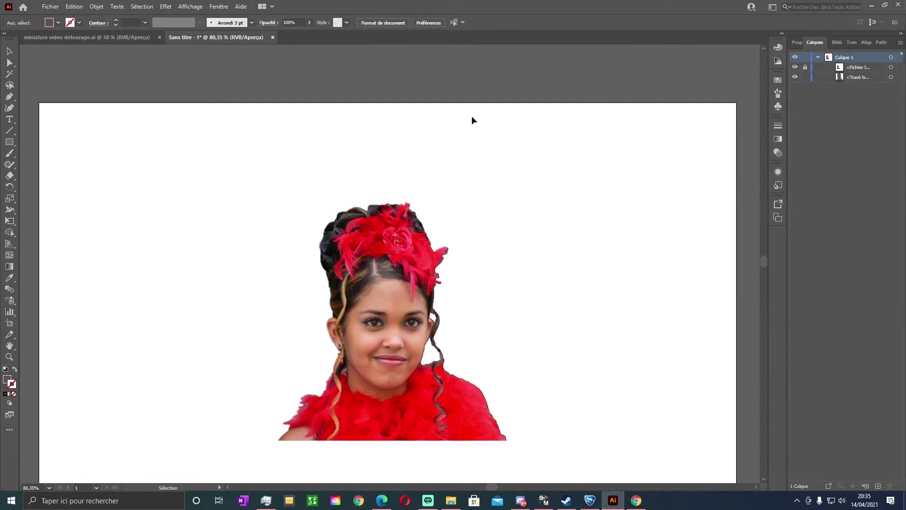
Start a path offset on the silhouette behind the locked photo and preview it at 20 px.
scroll(455, 115, "down", 3)
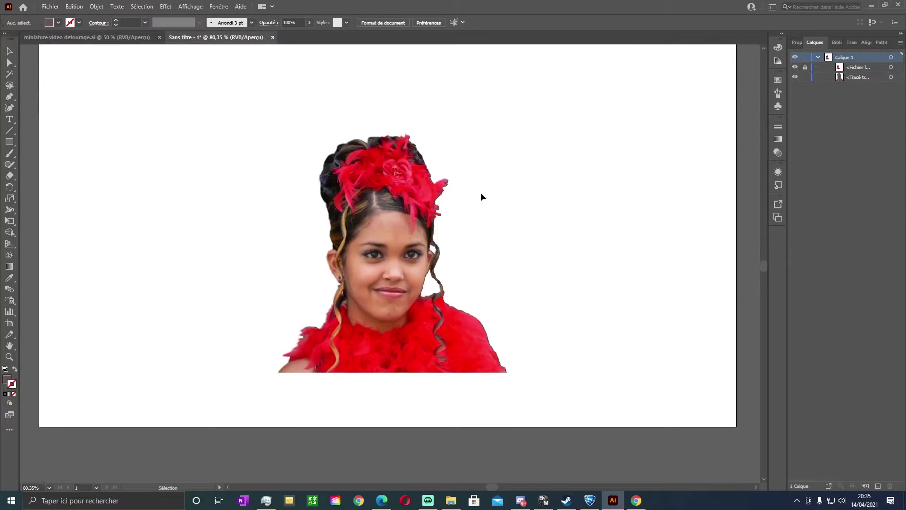
left_click_drag(610, 142, 206, 425)
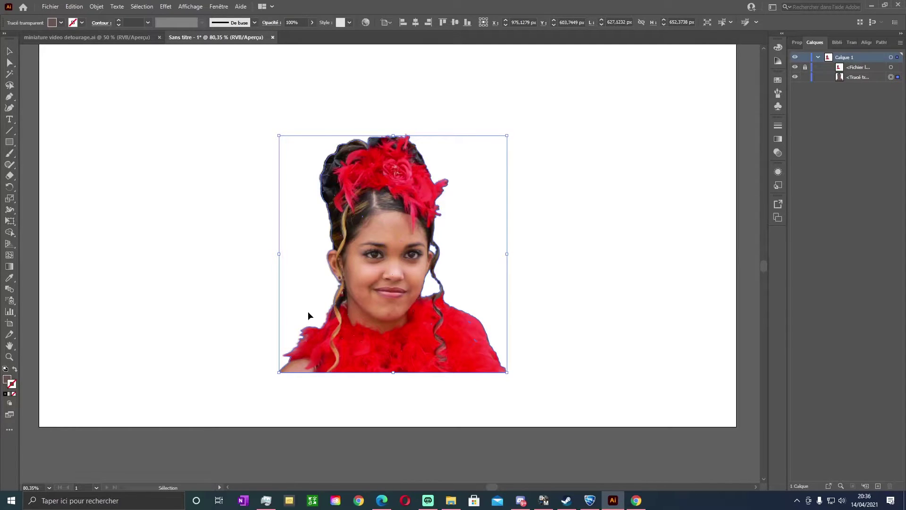
left_click(100, 7)
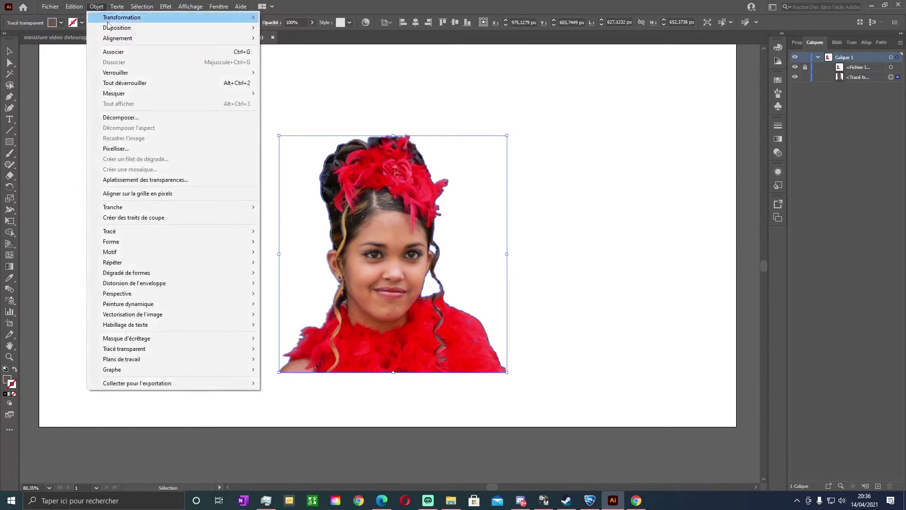
mouse_move(201, 234)
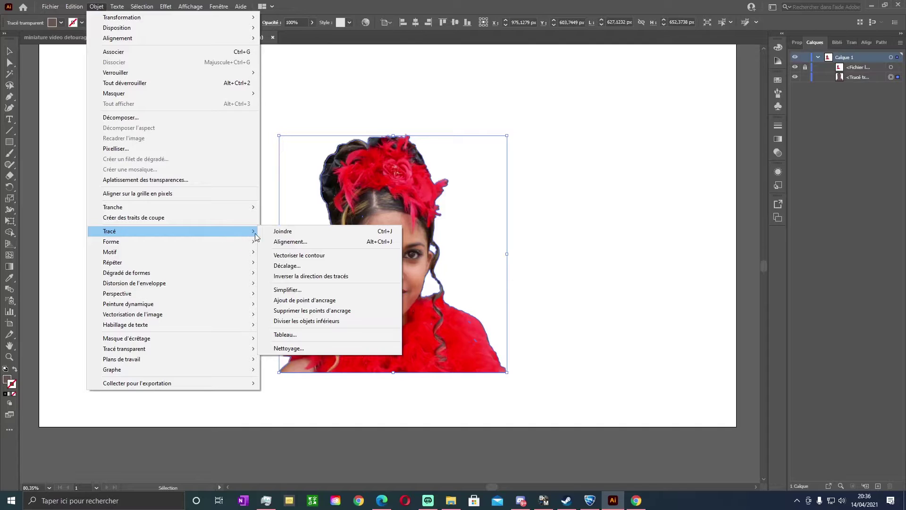
left_click(300, 265)
left_click_drag(244, 168, 154, 154)
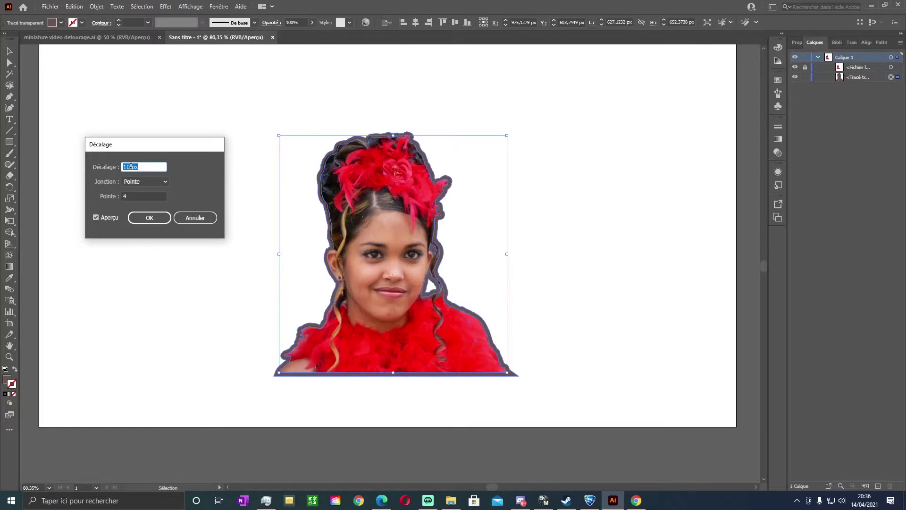
left_click(130, 167)
double_click(131, 166)
type("20")
left_click(96, 218)
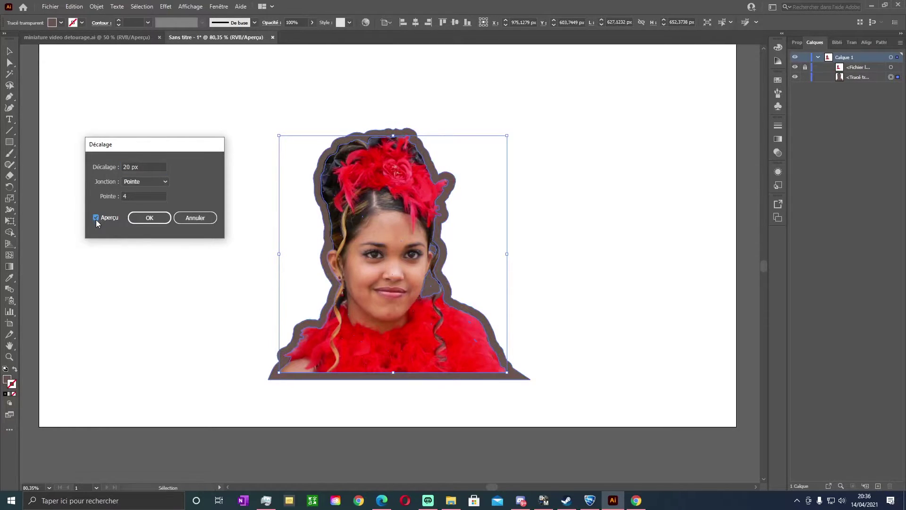
Set the path offset to 12 px, keep the Pointe join, and apply it to the silhouette.
double_click(131, 167)
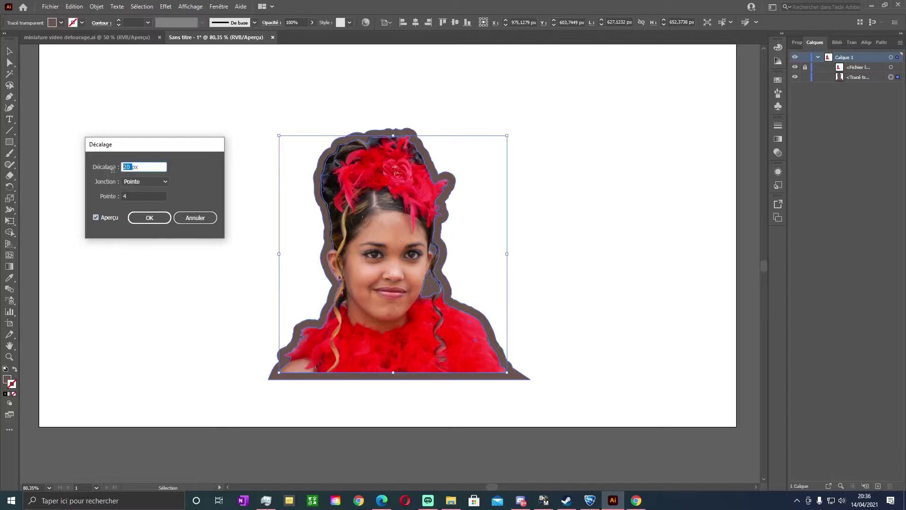
type("12")
left_click(95, 219)
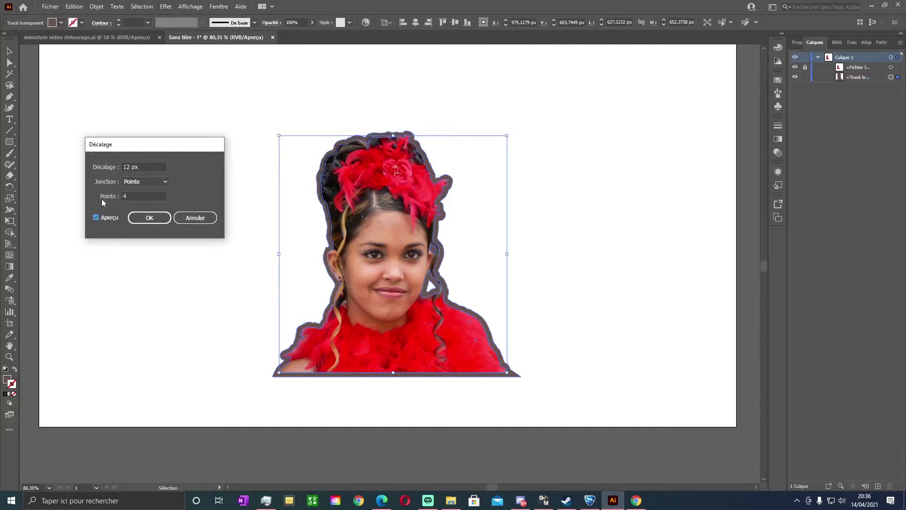
left_click(144, 183)
left_click(206, 183)
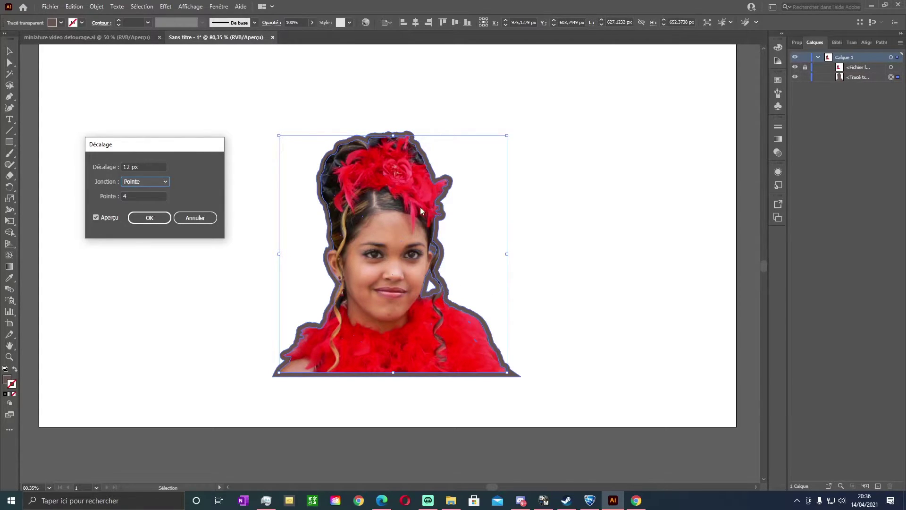
left_click(152, 219)
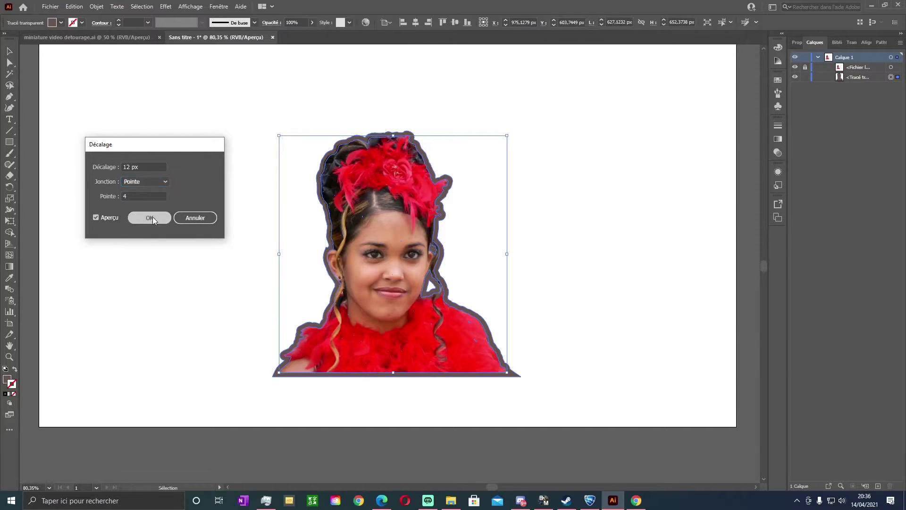
left_click(216, 122)
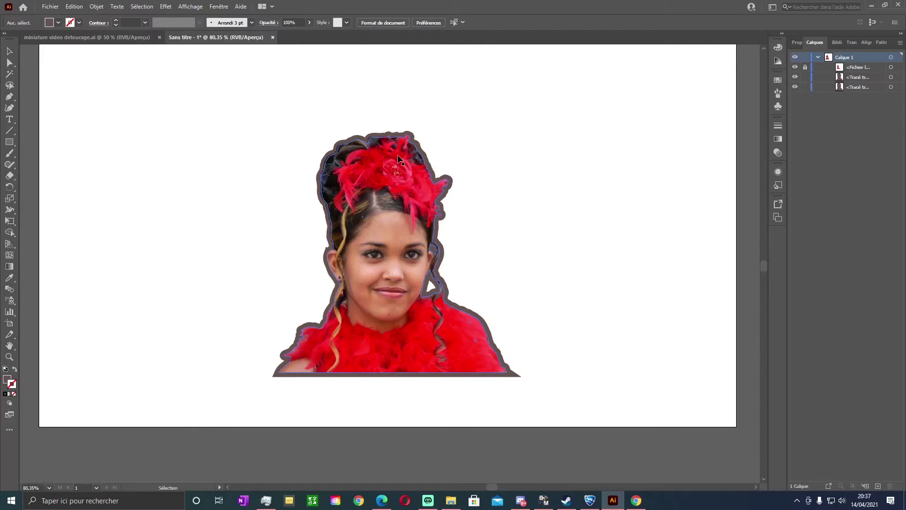
Try moving the original and offset silhouettes out to either side of the portrait, and undo both moves.
left_click_drag(409, 137, 200, 108)
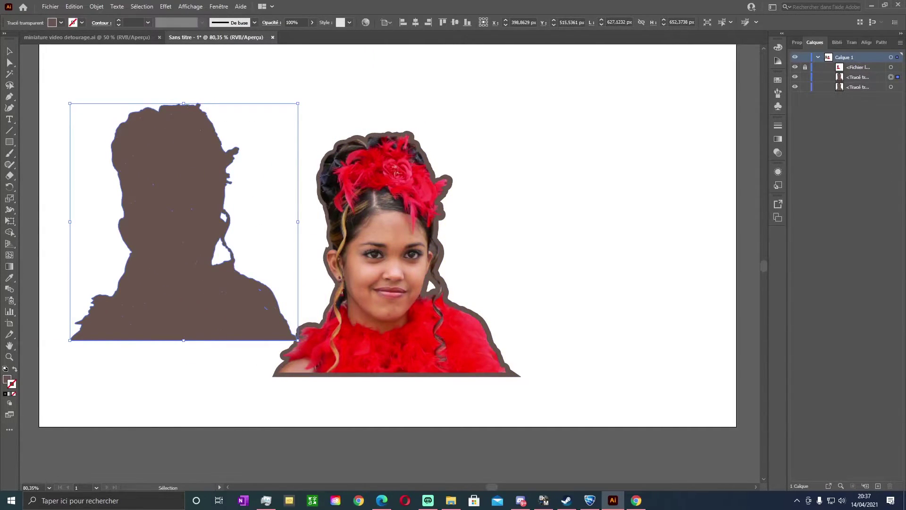
left_click_drag(422, 156, 621, 90)
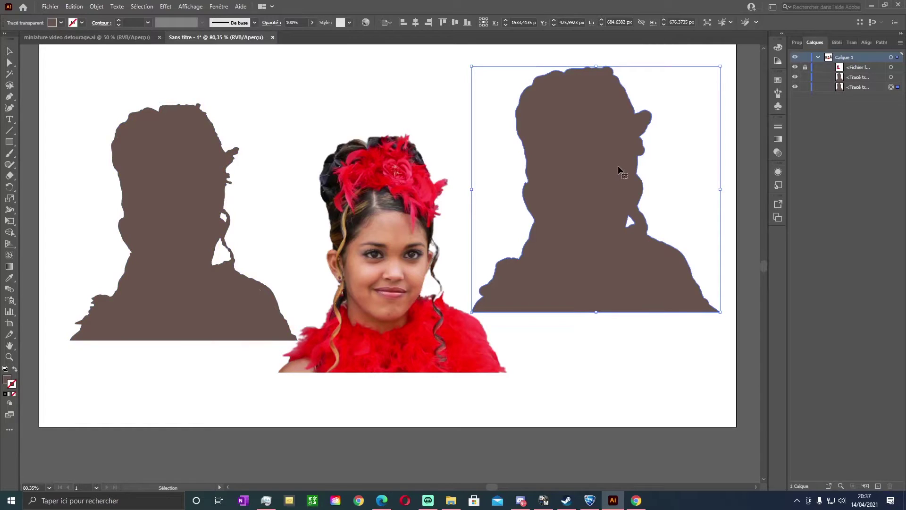
key("a")
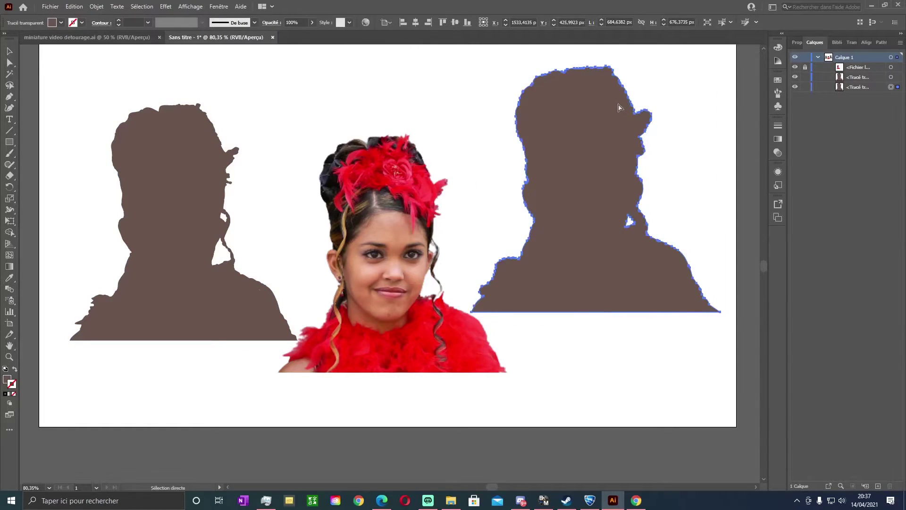
key("ctrl+z")
key("ctrl+z")
key("v")
Change the fill of the enlarged offset silhouette around the portrait to white.
left_click(556, 126)
left_click(429, 165)
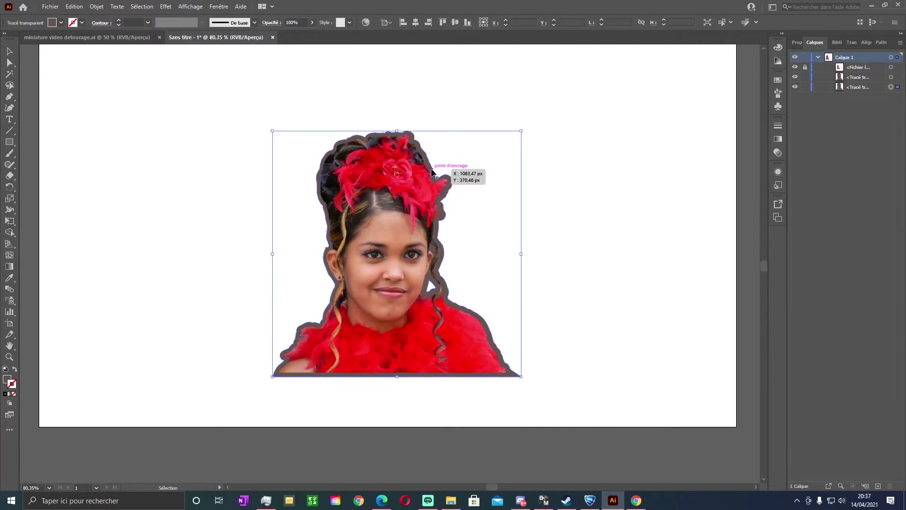
left_click(796, 42)
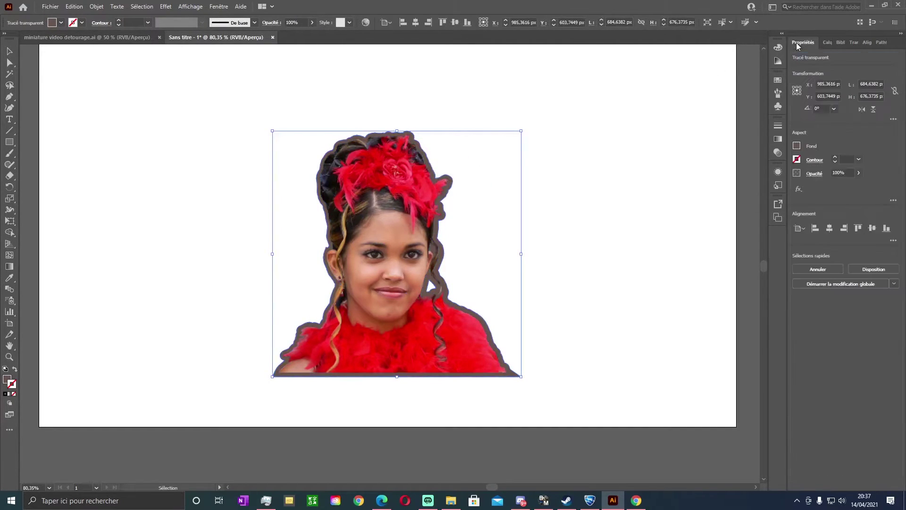
left_click(797, 146)
left_click(707, 181)
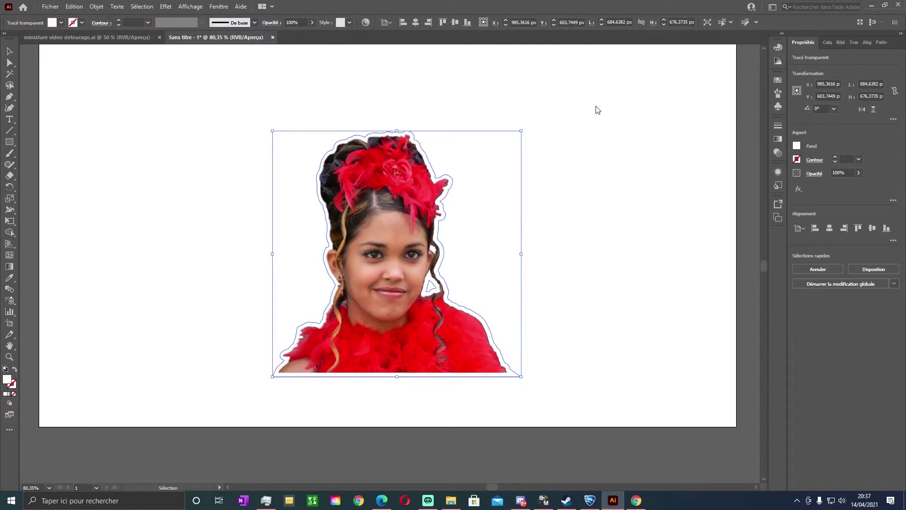
left_click(621, 112)
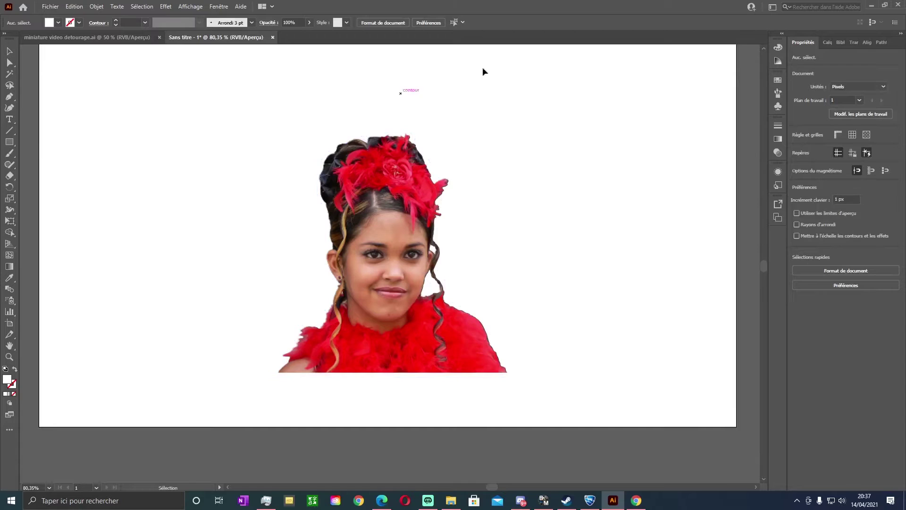
Lock and collapse Calque 1, and add a new layer placed beneath it.
left_click(824, 43)
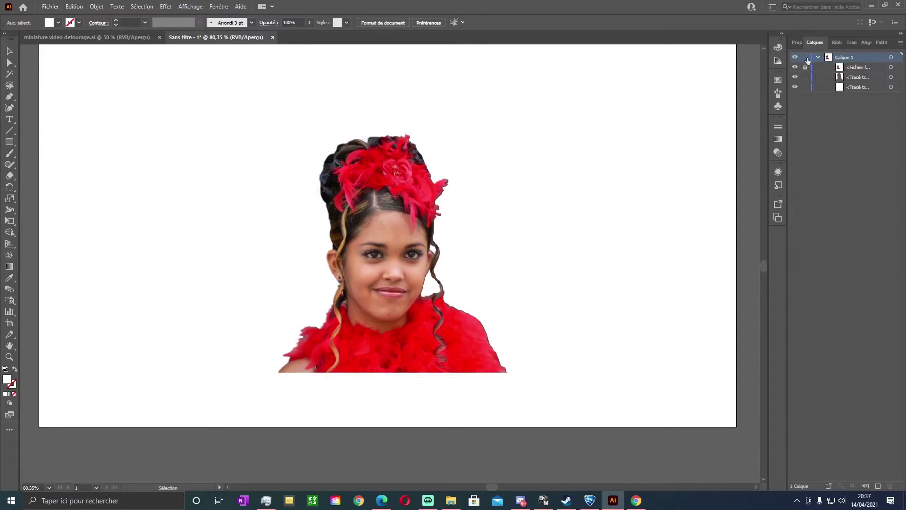
left_click(819, 57)
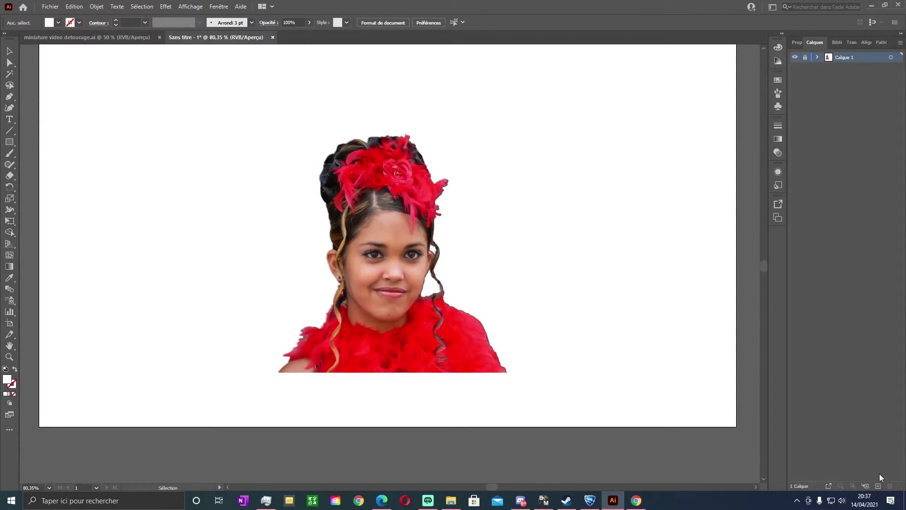
left_click(879, 486)
left_click_drag(843, 57, 843, 76)
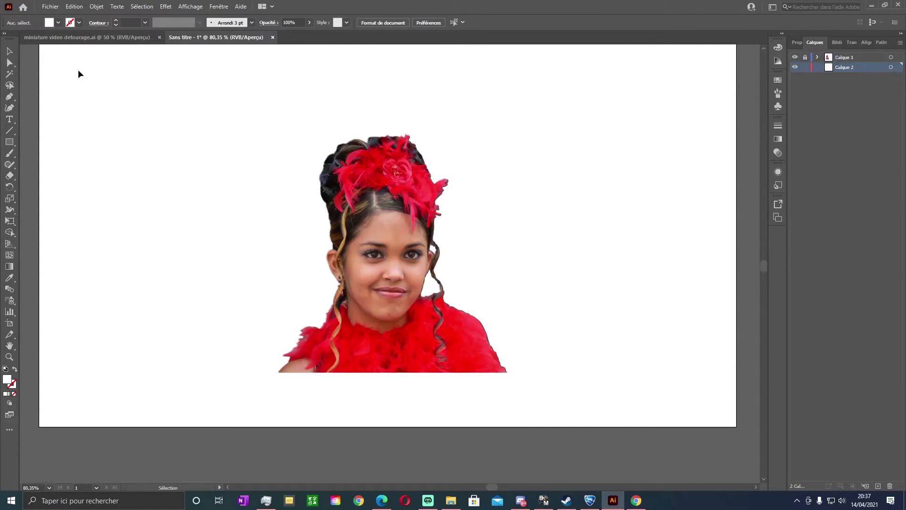
Draw a 1920 x 1080 px rectangle on Calque 2 that covers the whole artboard behind the portrait.
left_click(14, 141)
scroll(73, 121, "up", 2)
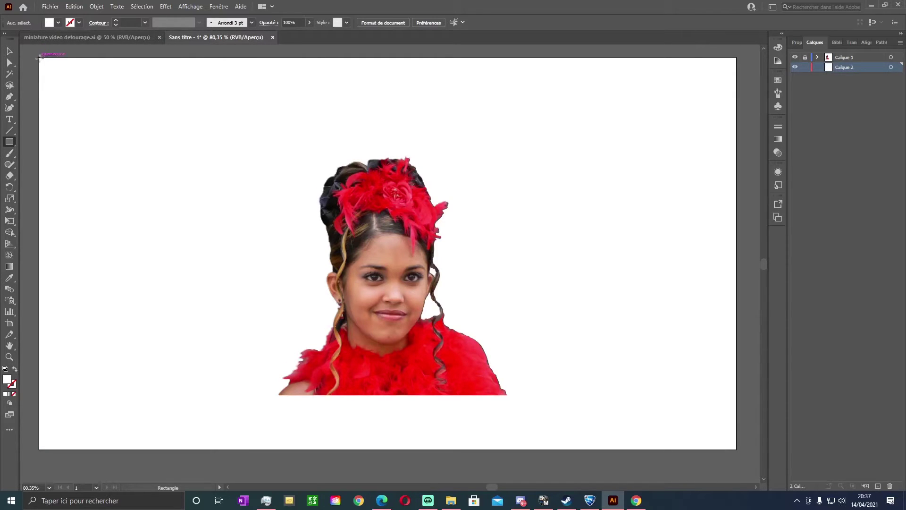
left_click_drag(40, 58, 735, 449)
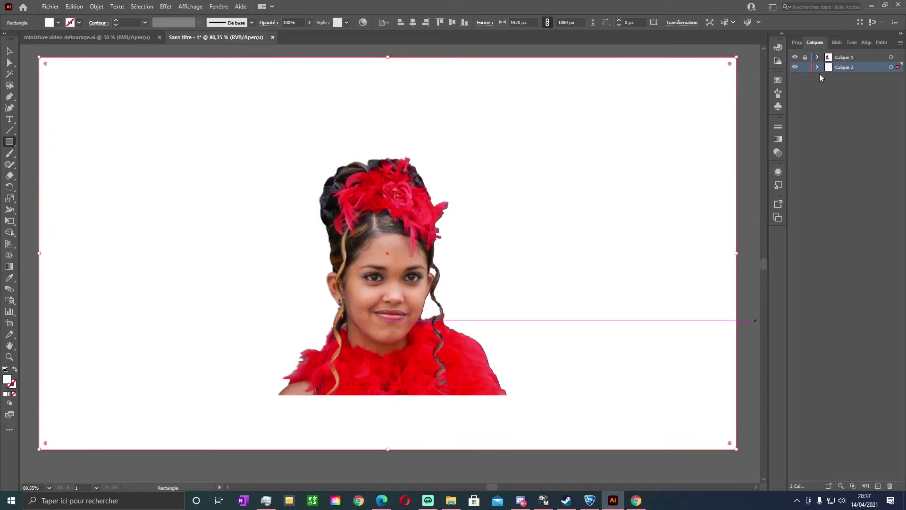
Fill the background rectangle with purple from the swatches and deselect it.
left_click(797, 42)
left_click(800, 147)
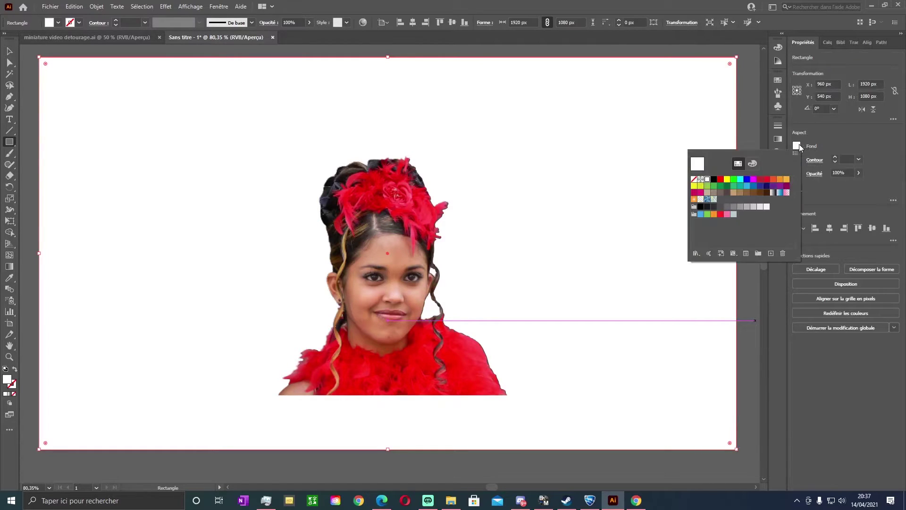
left_click(767, 186)
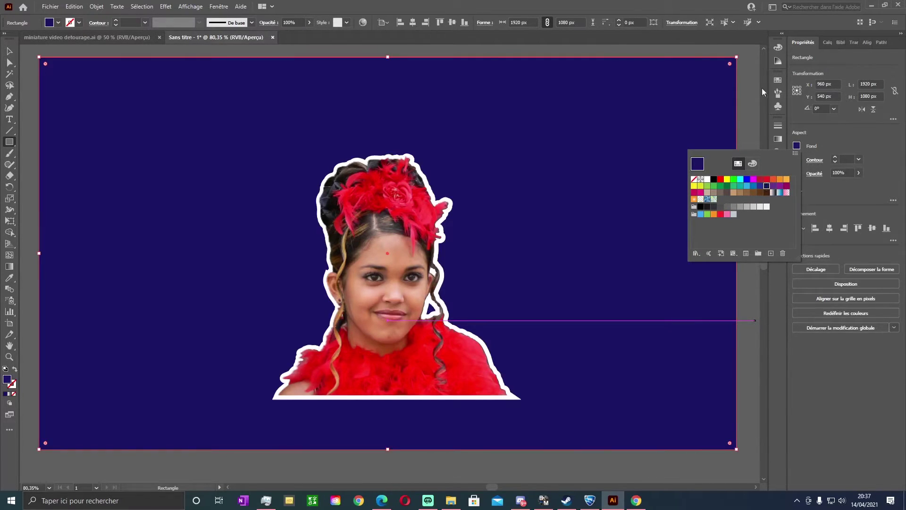
left_click(773, 186)
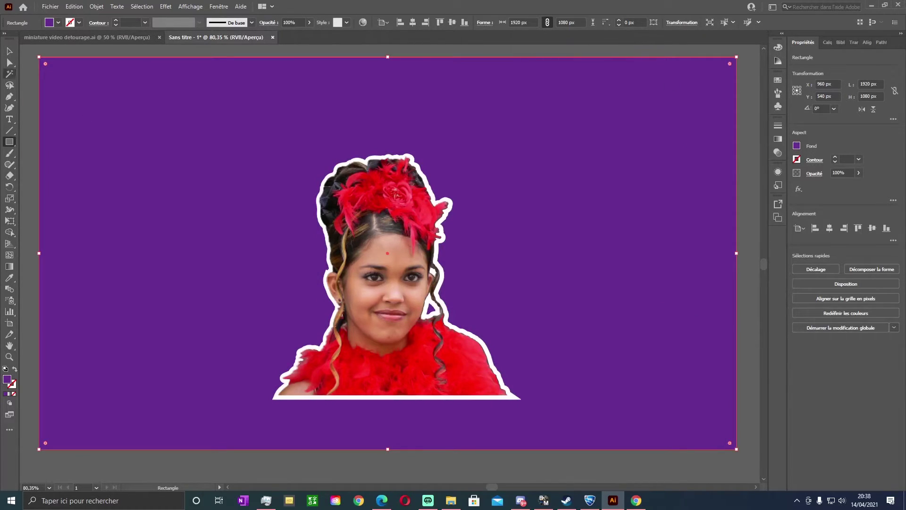
key("v")
left_click(745, 169)
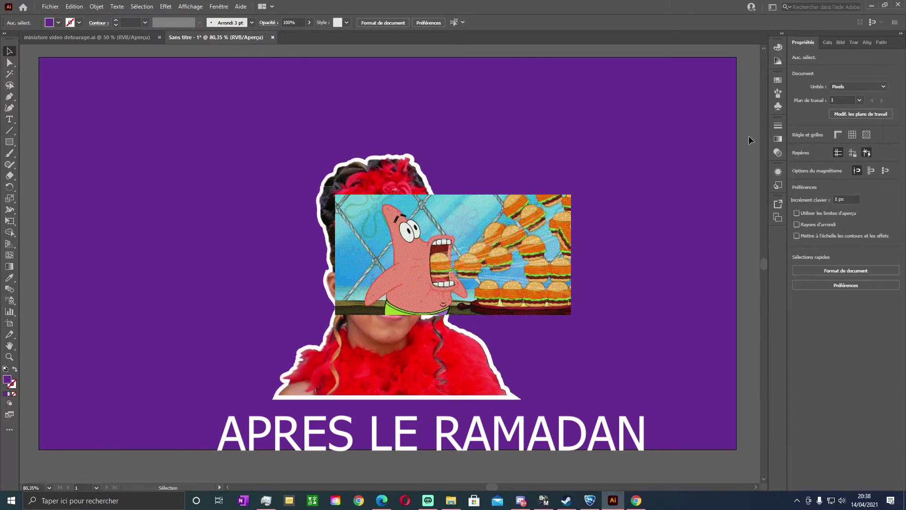
Lock the background layer Calque 2 and unlock Calque 1 for editing.
left_click(501, 126)
left_click(831, 46)
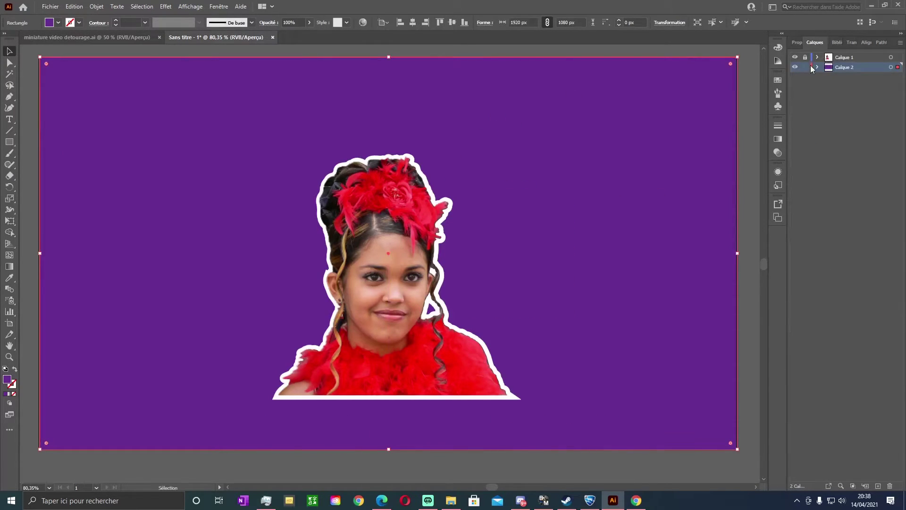
left_click(806, 68)
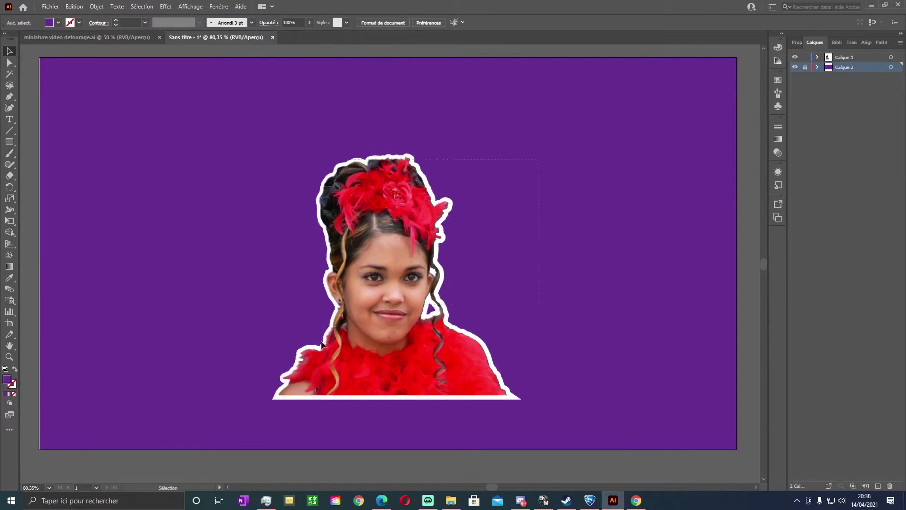
left_click_drag(644, 202, 645, 201)
left_click_drag(645, 126, 225, 456)
left_click_drag(607, 240, 609, 182)
Apply a Gaussian blur to the white offset silhouette behind the portrait to soften its edge into a glow.
left_click(797, 42)
left_click(435, 194)
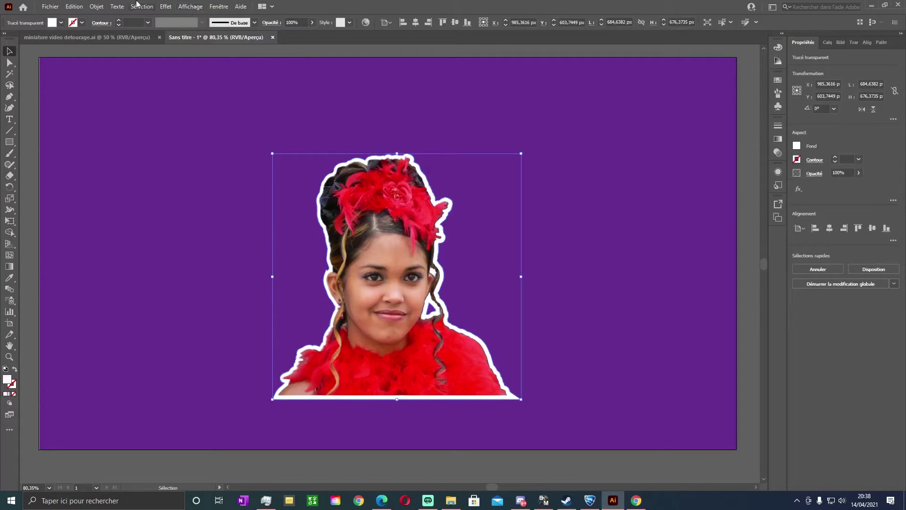
left_click(169, 6)
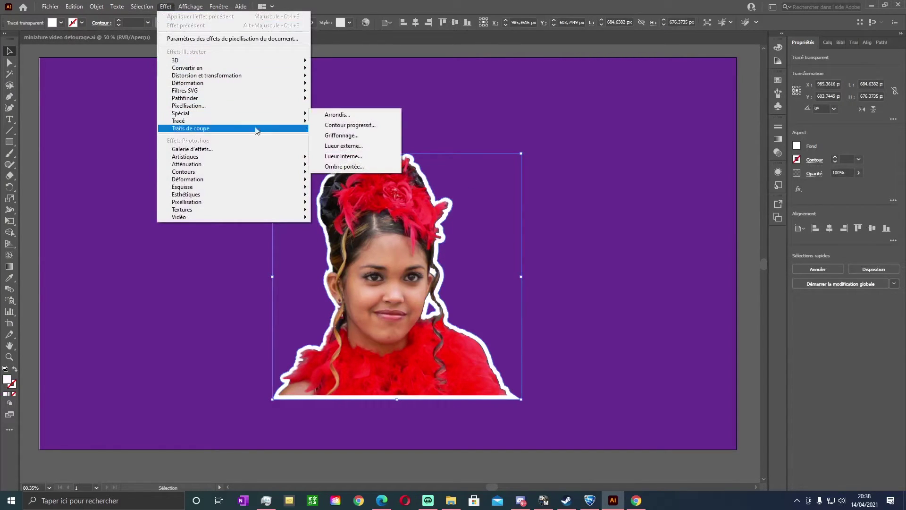
mouse_move(285, 166)
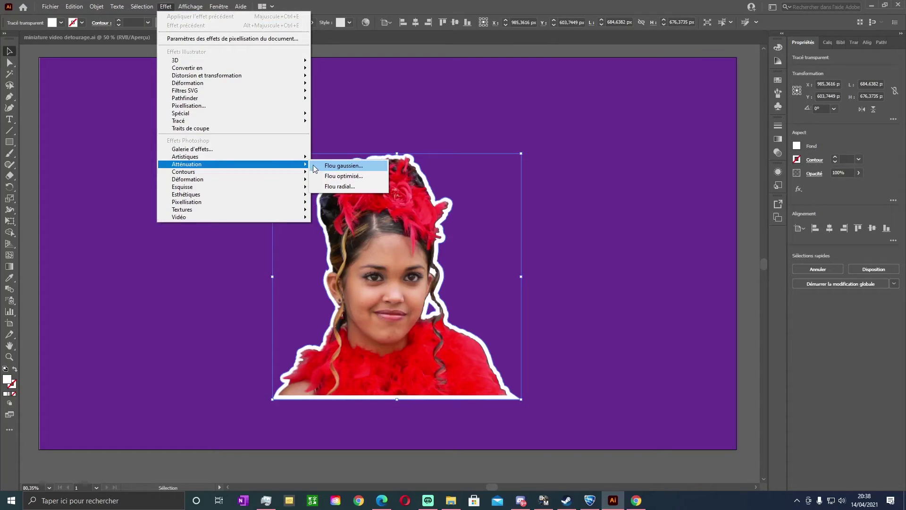
left_click(341, 166)
left_click_drag(270, 133, 212, 146)
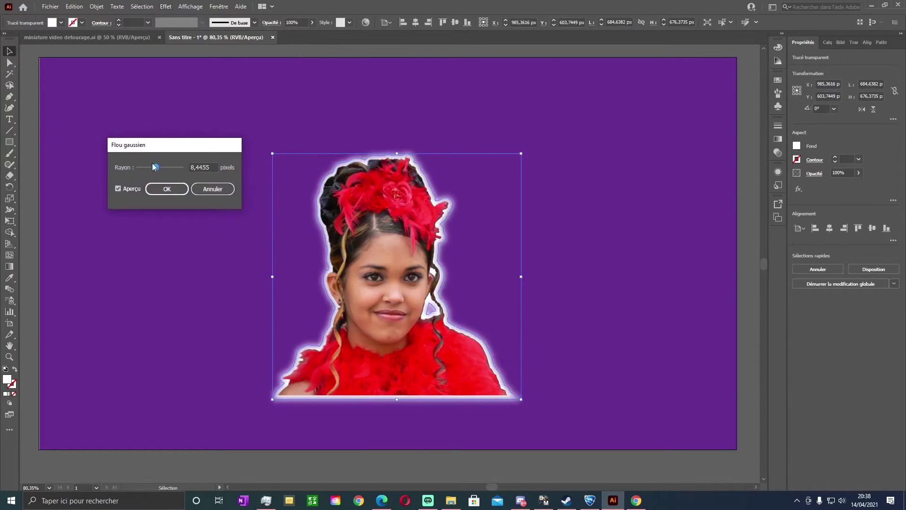
left_click_drag(156, 168, 153, 174)
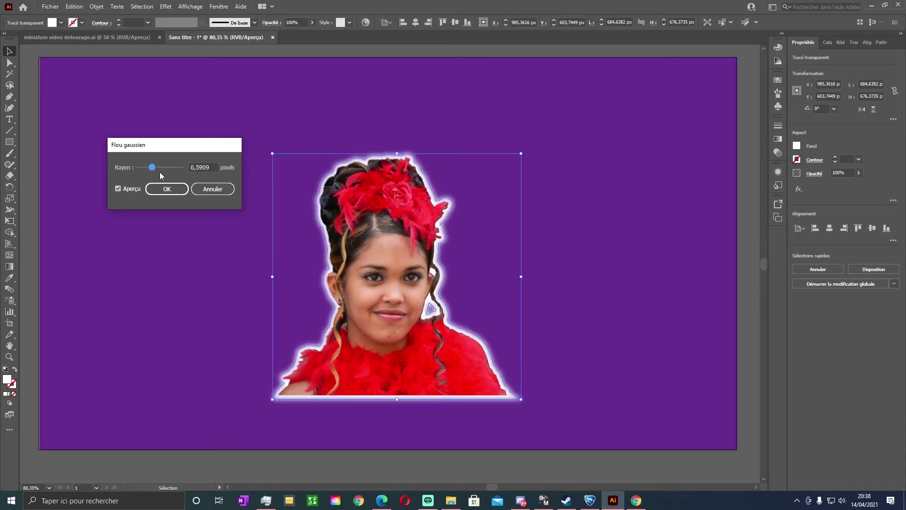
left_click_drag(166, 171, 160, 172)
left_click(169, 188)
left_click(349, 98)
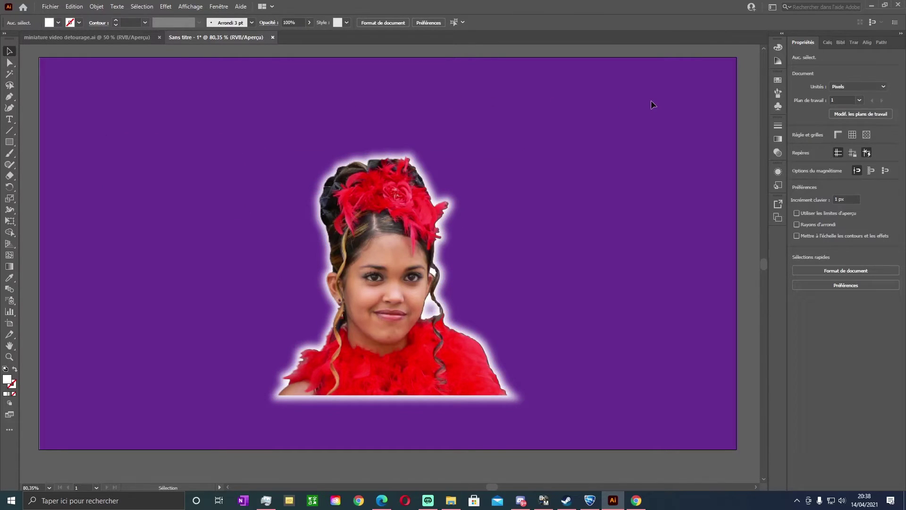
Expand Calque 1 and unlock the linked portrait image inside it.
scroll(615, 165, "down", 1)
left_click(349, 257)
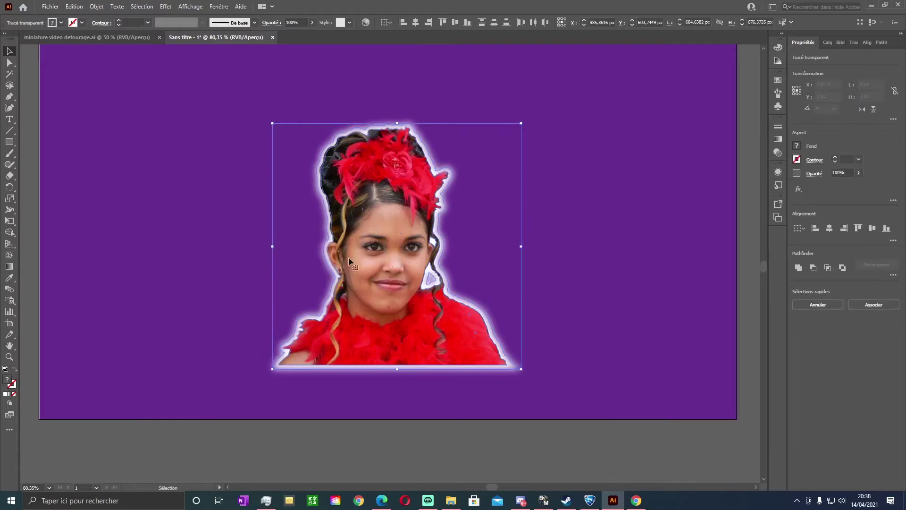
left_click(828, 42)
left_click(818, 58)
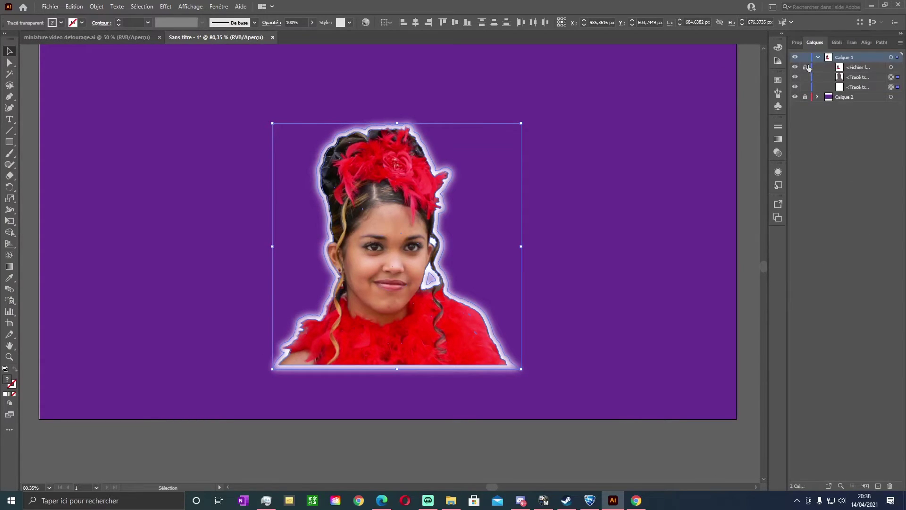
left_click(807, 67)
Group the portrait image with both silhouettes behind it.
left_click(585, 106)
left_click_drag(137, 94, 609, 420)
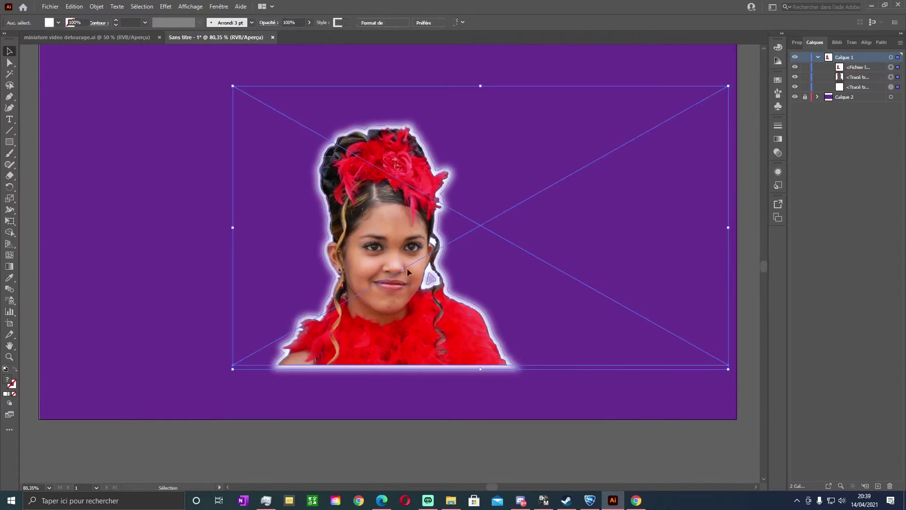
right_click(399, 280)
left_click(396, 324)
left_click(237, 165)
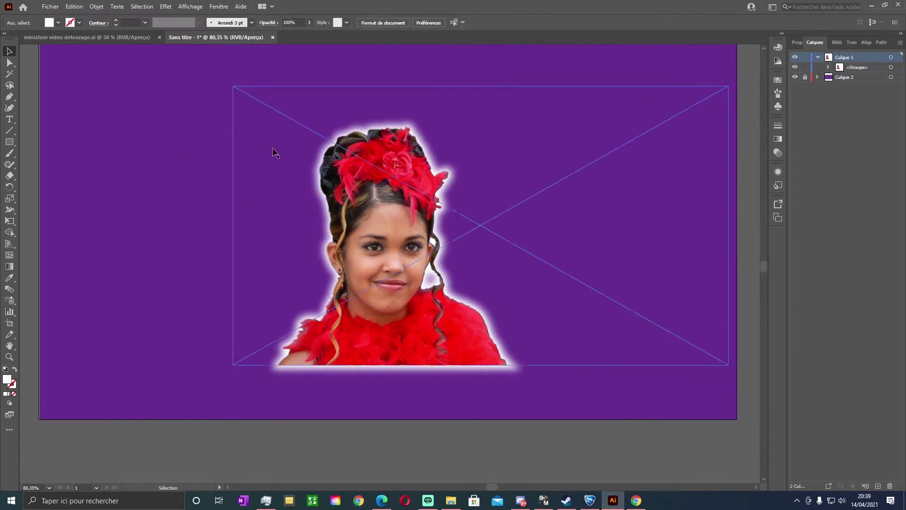
Move the grouped portrait into the lower-left corner of the artboard.
left_click_drag(382, 185, 143, 236)
left_click(620, 78)
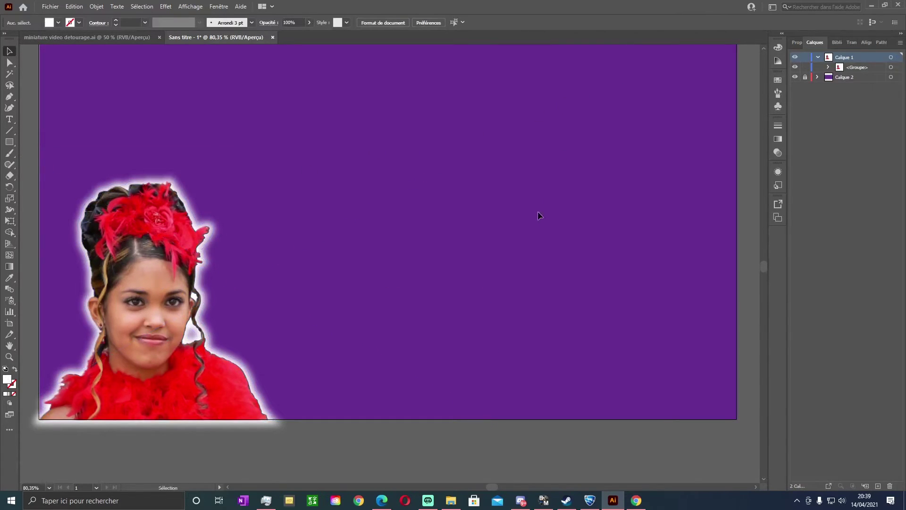
scroll(541, 211, "up", 2)
scroll(562, 201, "down", 1)
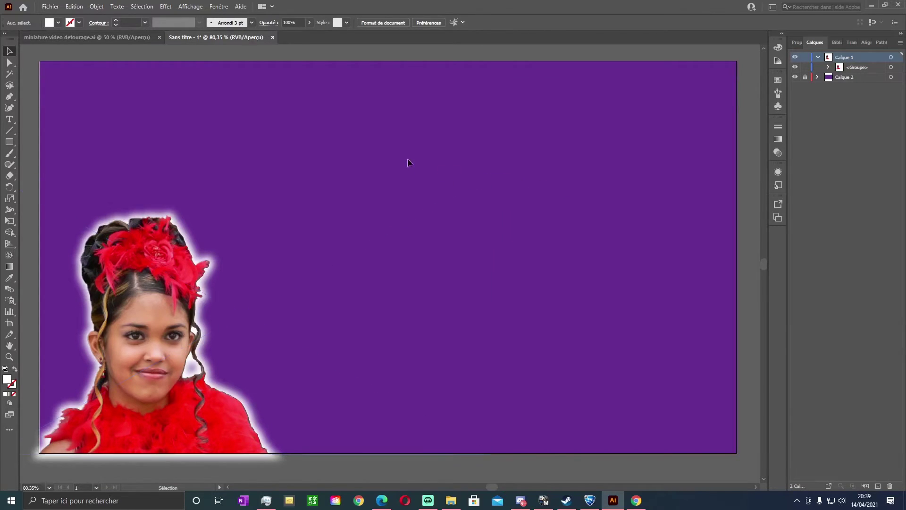
Move the grouped portrait back to the middle of the artboard and ungroup it.
left_click_drag(148, 313, 403, 289)
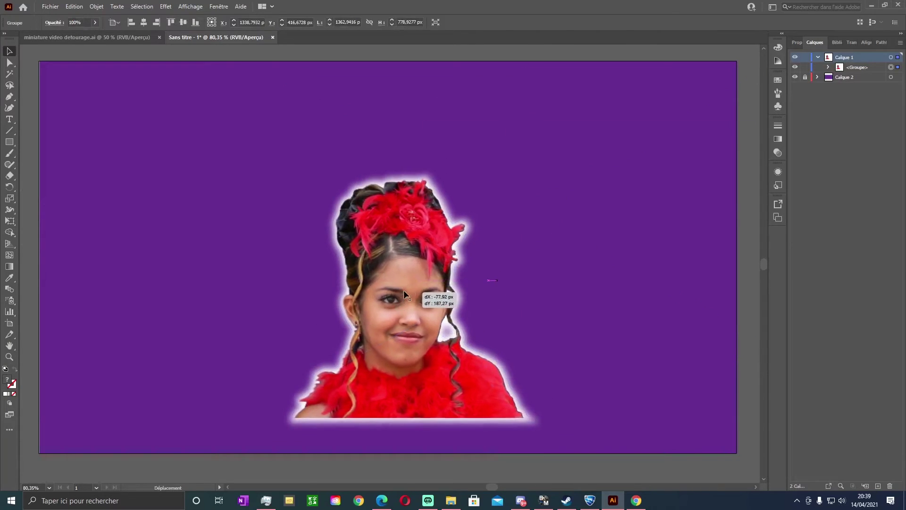
right_click(417, 269)
left_click(465, 349)
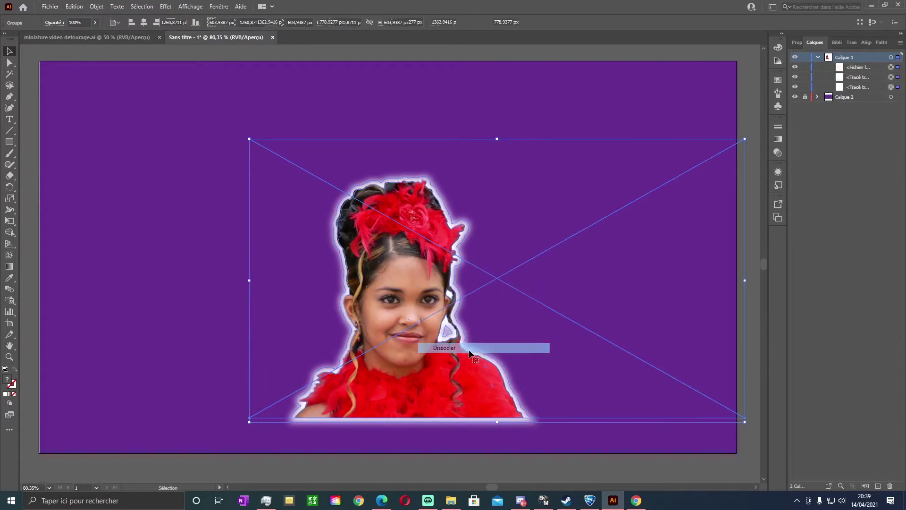
Move the photo and the brown silhouette apart to either side, and delete the blurred white silhouette between them.
left_click(400, 110)
left_click_drag(355, 217, 596, 123)
left_click_drag(408, 222, 134, 162)
left_click(394, 247)
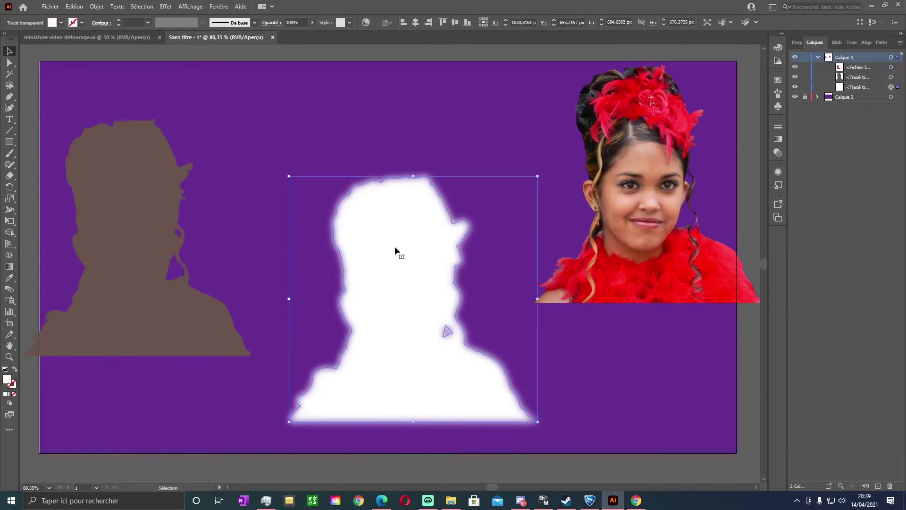
key("Delete")
Bring the brown silhouette back to the middle of the artboard and place the portrait photo over it.
left_click_drag(81, 202, 410, 149)
left_click_drag(691, 164, 680, 164)
left_click_drag(439, 180, 442, 250)
left_click_drag(678, 173, 429, 242)
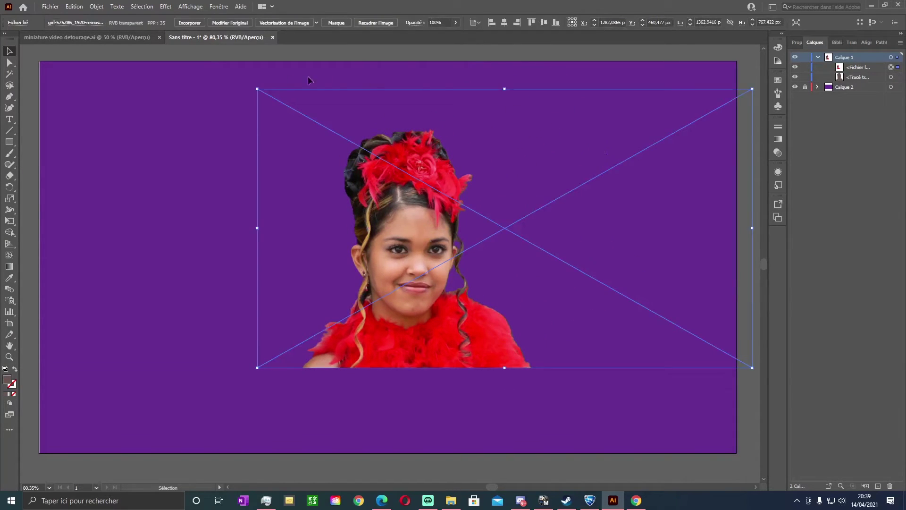
Nudge the photo 6 px down to align with the silhouette, and lock the photo in Calque 1.
key("Down")
key("Down")
key("Down")
key("Down")
key("Down")
key("Down")
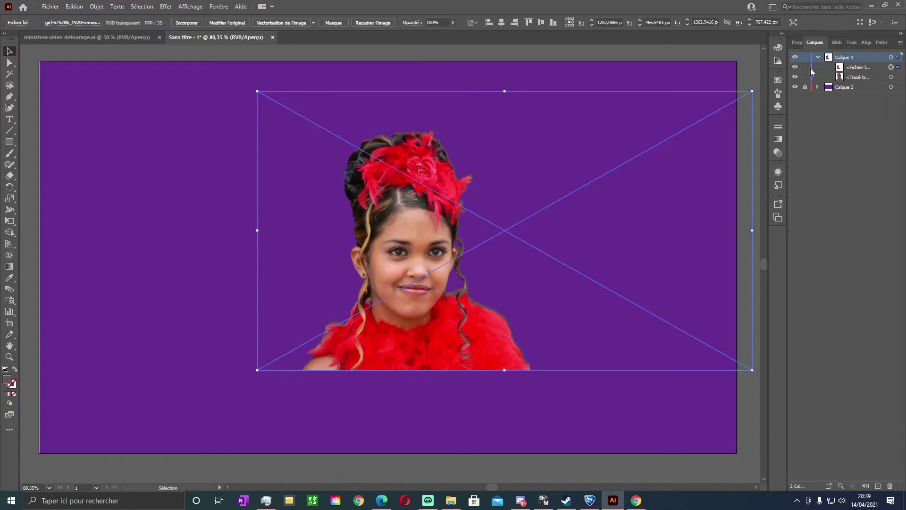
left_click(805, 67)
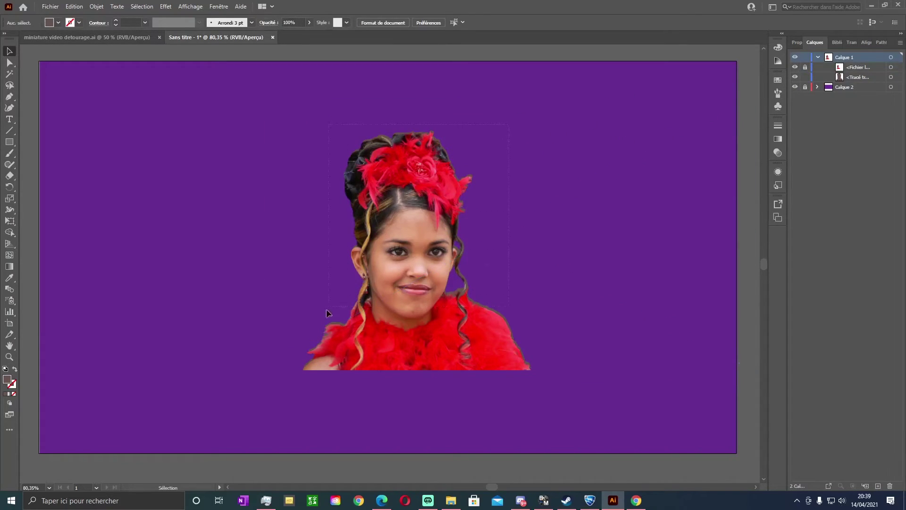
Select the silhouette beneath the photo and change its fill to white in its appearance attributes.
left_click_drag(312, 407, 368, 350)
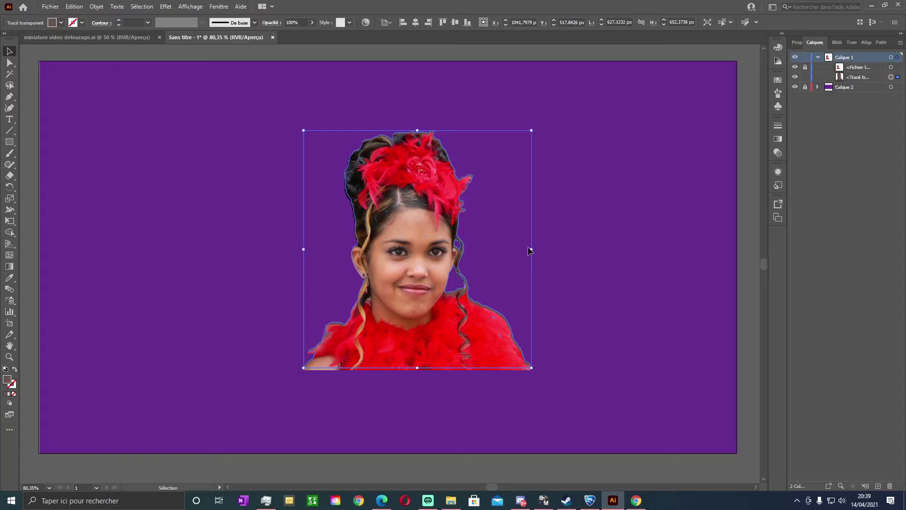
left_click(778, 172)
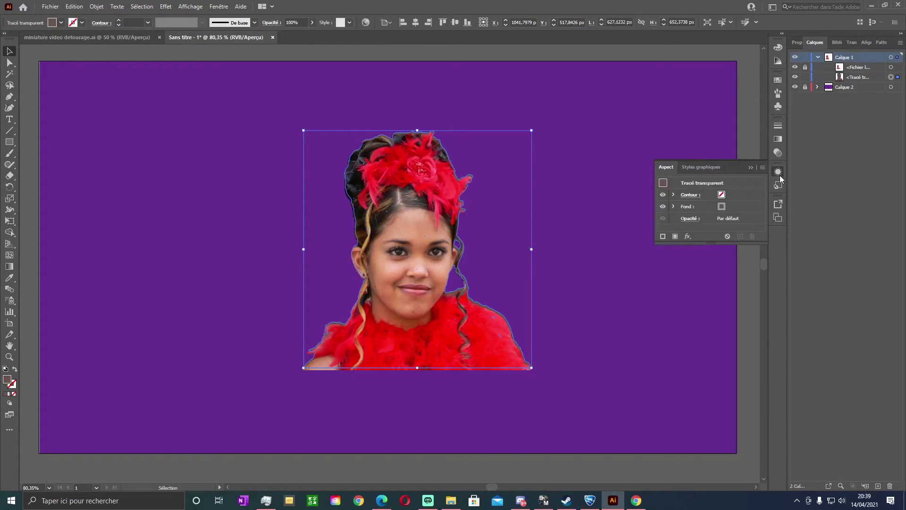
left_click(229, 7)
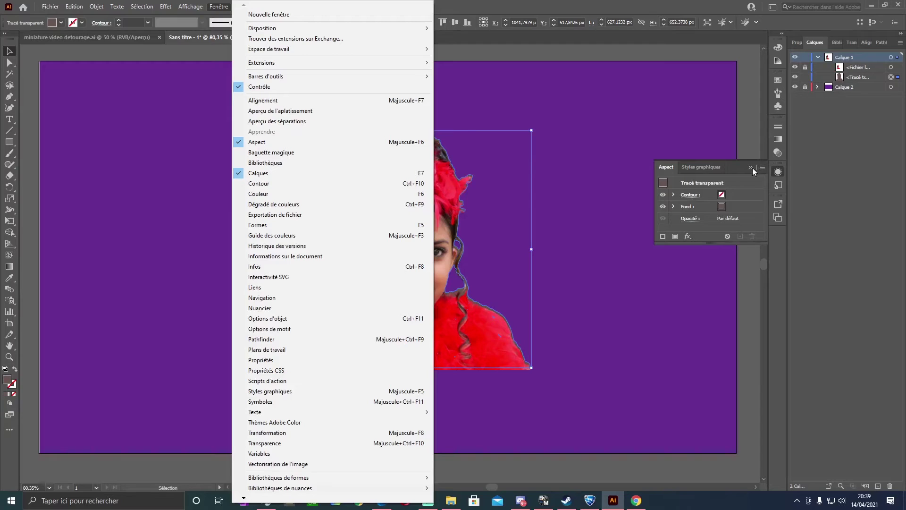
left_click(736, 169)
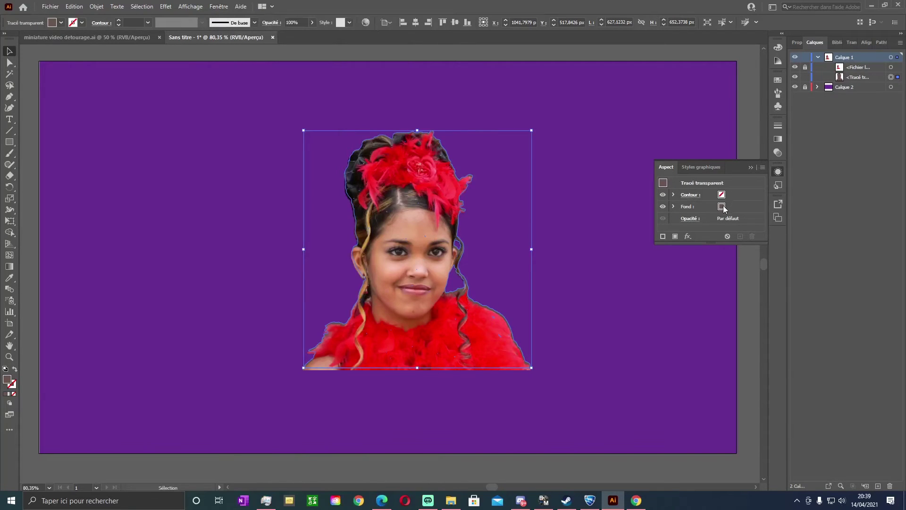
left_click(721, 211)
left_click(729, 209)
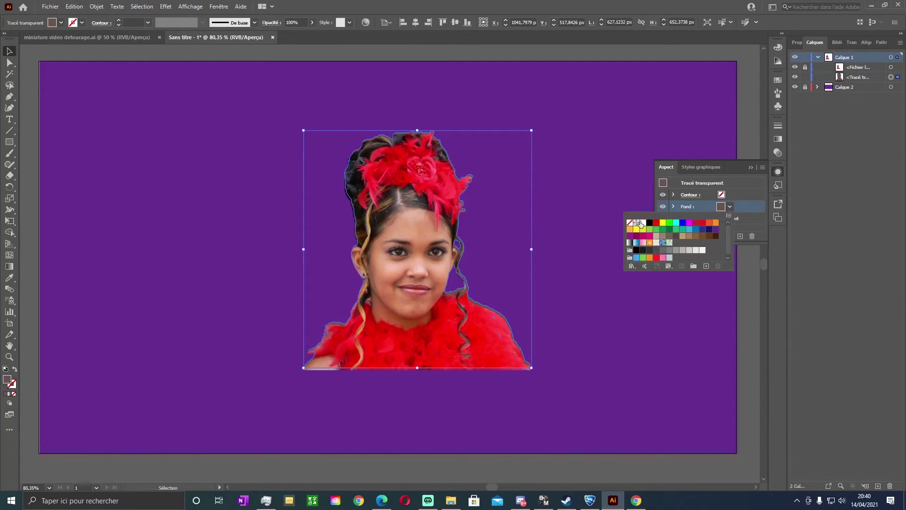
left_click(643, 222)
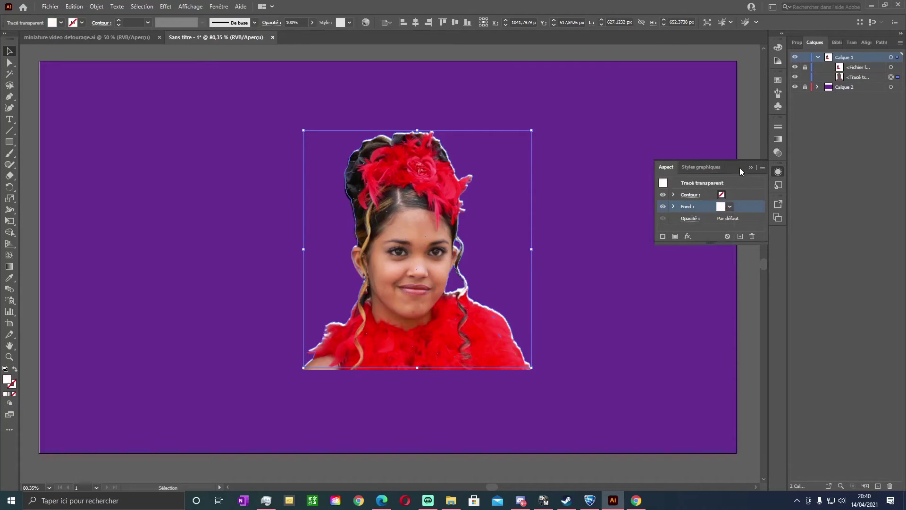
Give the silhouette a black stroke and set its weight to 6 pt.
left_click(706, 195)
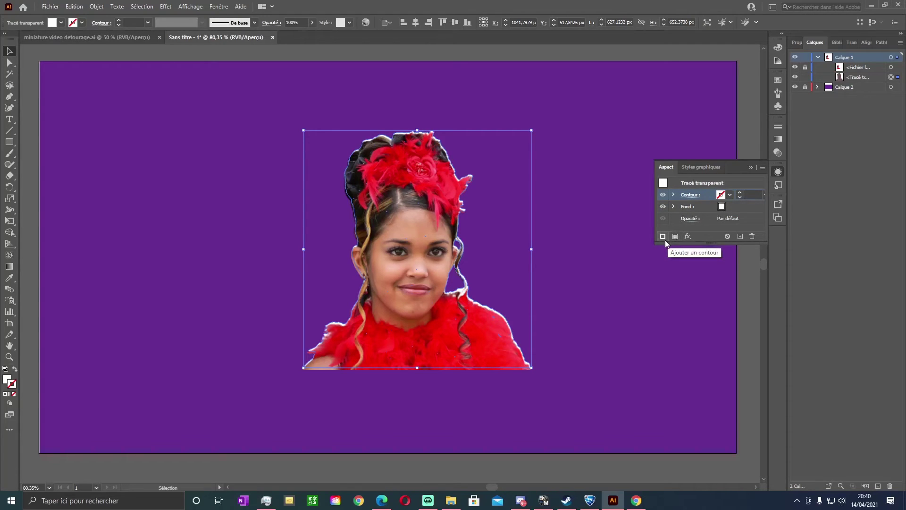
left_click(741, 193)
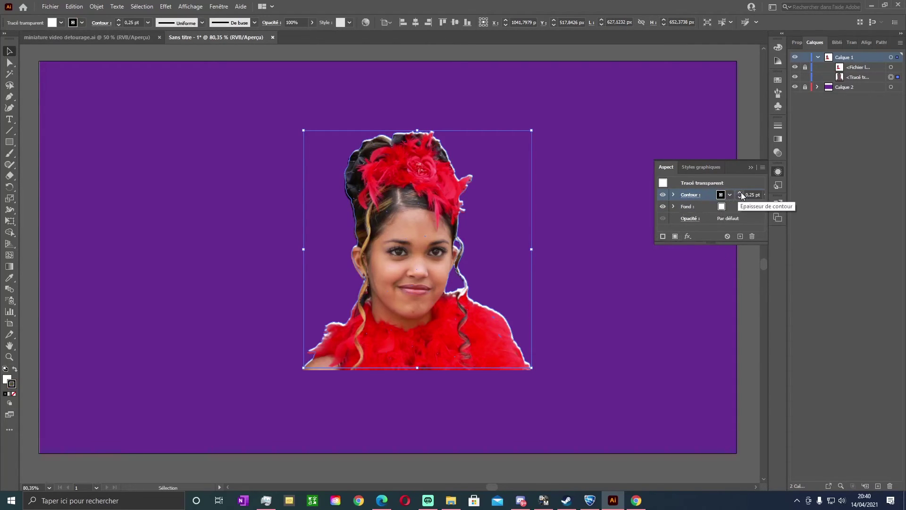
left_click(740, 193)
left_click(740, 193)
left_click(739, 193)
left_click(740, 194)
left_click(739, 193)
left_click(740, 193)
left_click(740, 198)
mouse_move(711, 199)
left_mouse_down()
mouse_move(708, 218)
mouse_move(708, 183)
mouse_move(710, 208)
mouse_move(708, 199)
left_mouse_up()
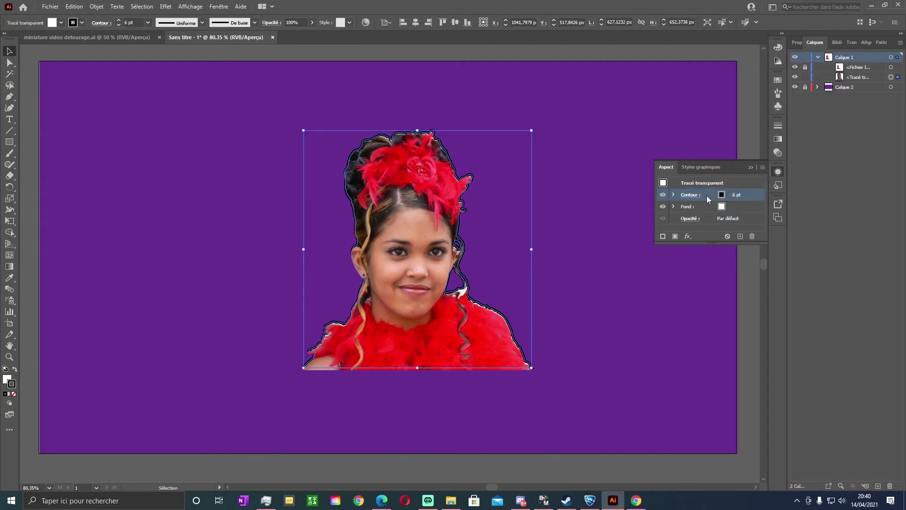
Hide and show the silhouette's stroke to compare, and change the stroke colour from the swatches to white.
left_click(663, 195)
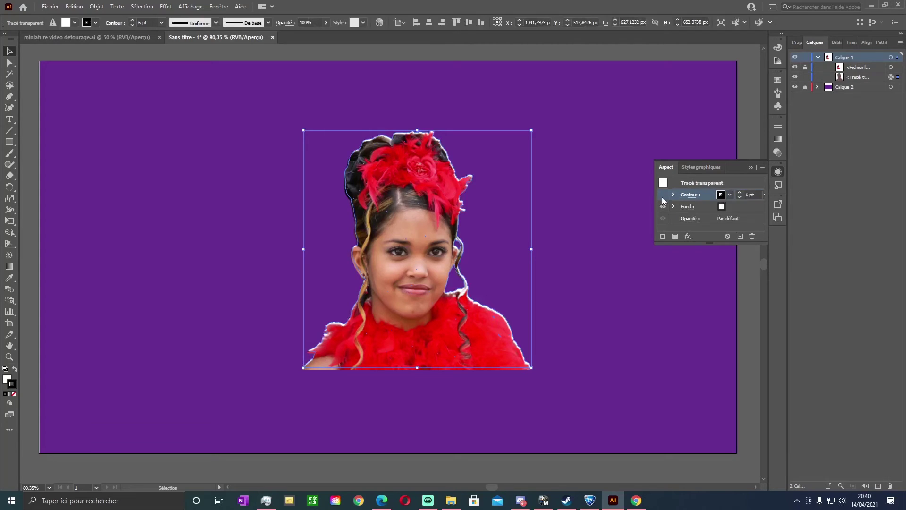
left_click(663, 195)
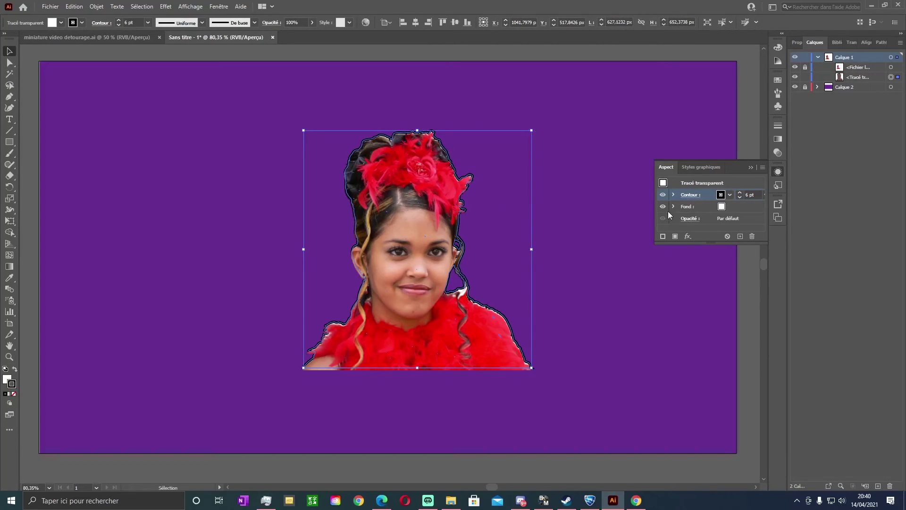
left_click(730, 194)
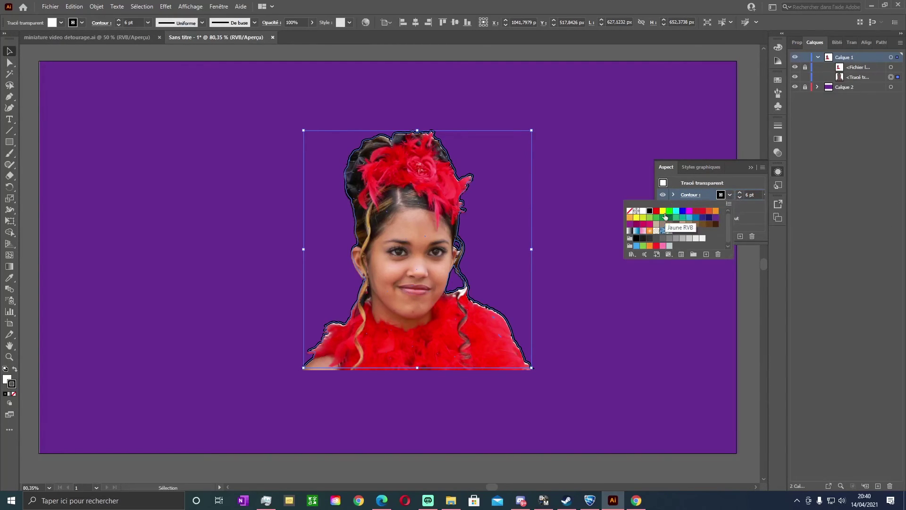
left_click(643, 210)
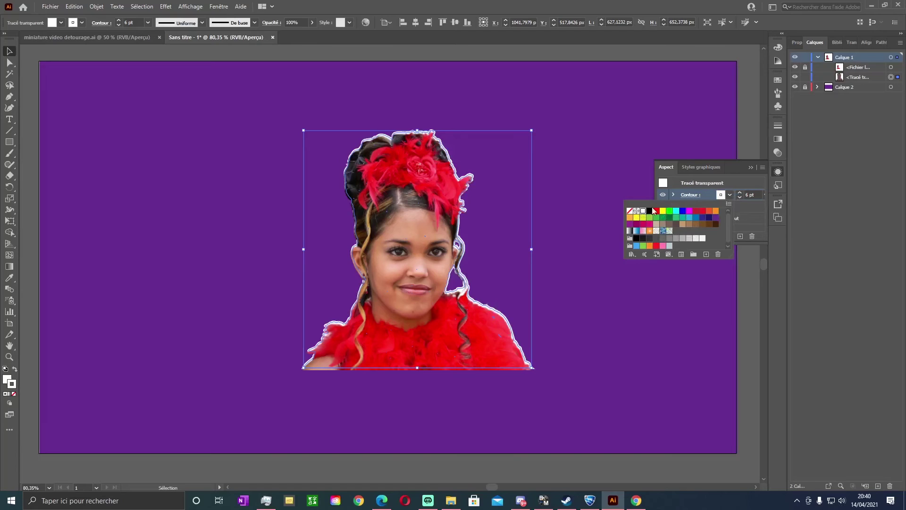
Increase the silhouette's white stroke weight to 24 pt.
left_click(740, 194)
left_click(740, 194)
left_click(740, 194)
left_click(740, 194)
left_click(740, 194)
left_click(739, 194)
left_click(740, 194)
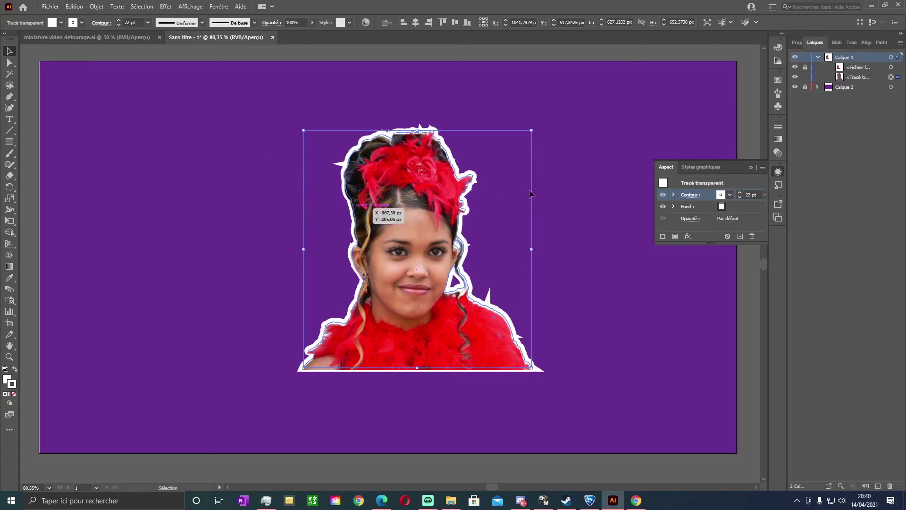
left_click(740, 191)
left_click(740, 191)
Apply a Gaussian blur effect with a radius of about 29.2 pixels to the white stroke, and deselect the silhouette.
left_click(689, 236)
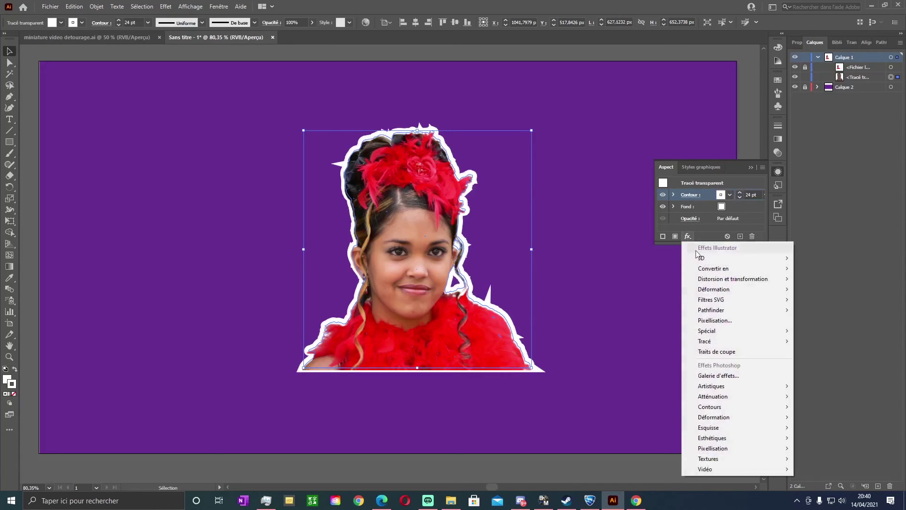
mouse_move(783, 396)
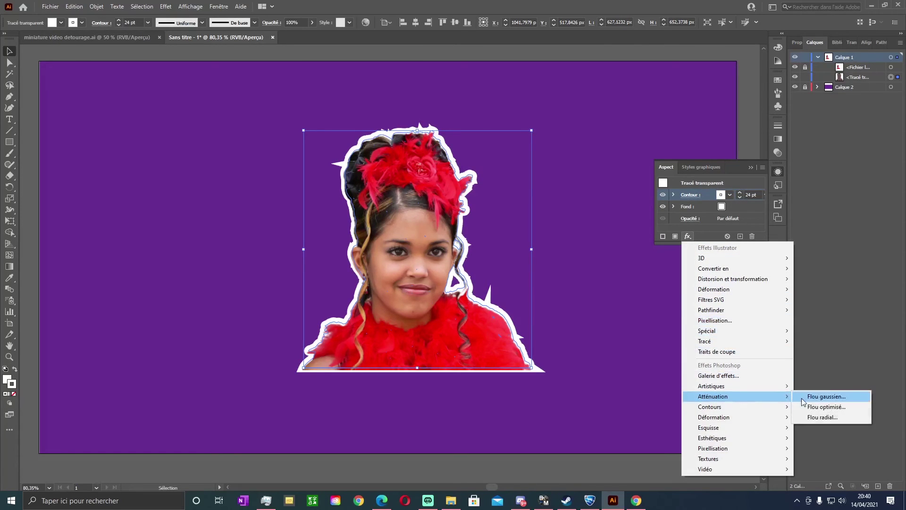
left_click(815, 397)
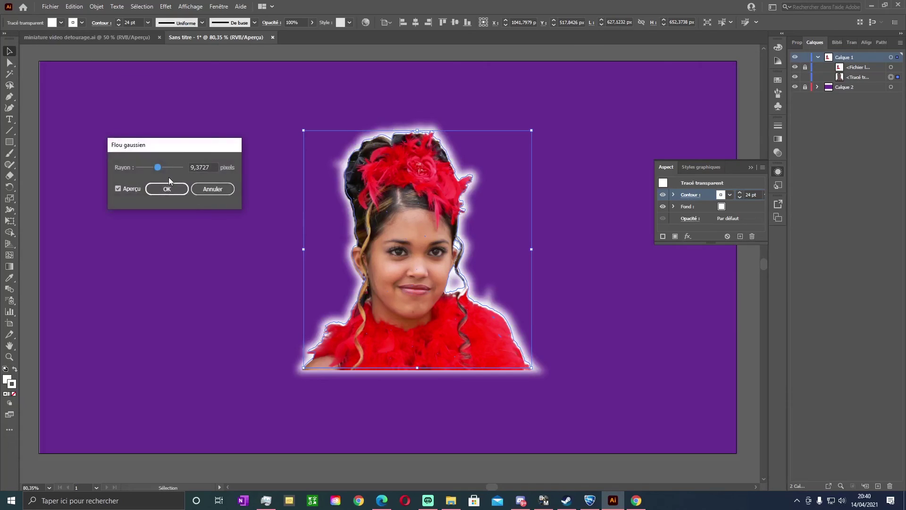
left_click_drag(160, 170, 165, 170)
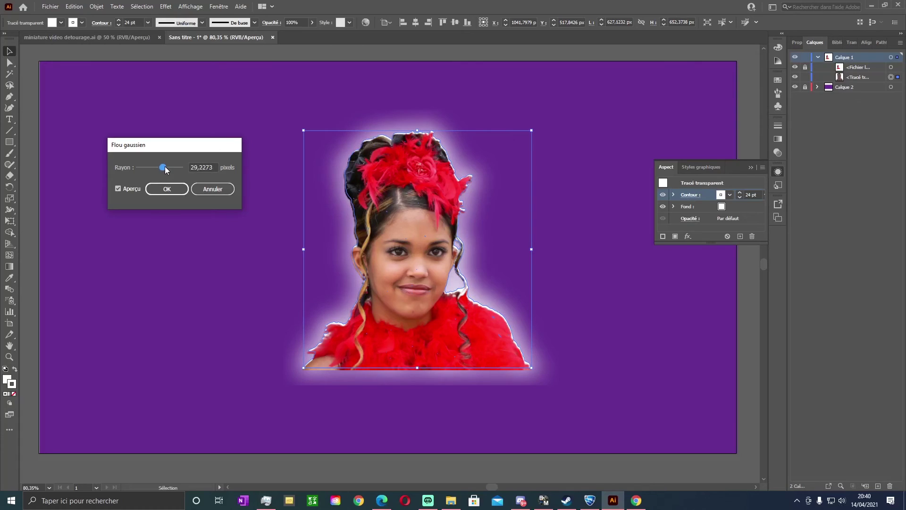
left_click(171, 189)
left_click(591, 148)
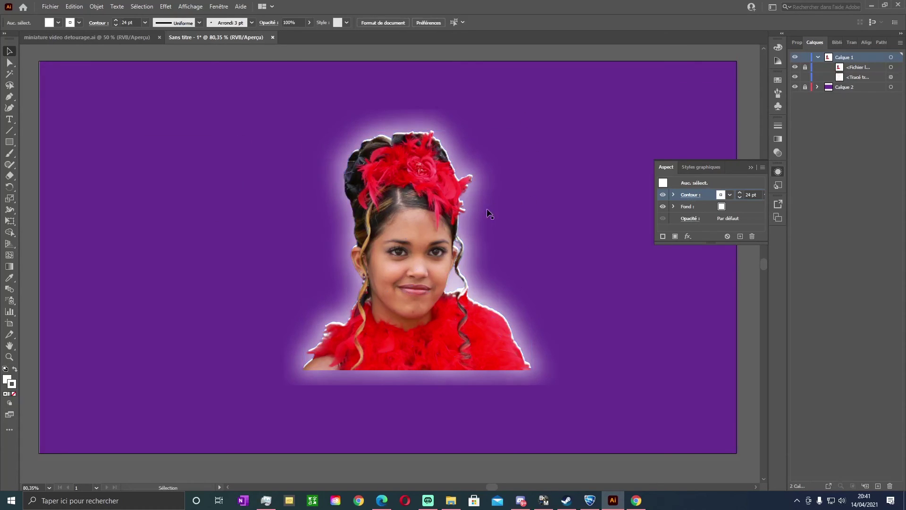